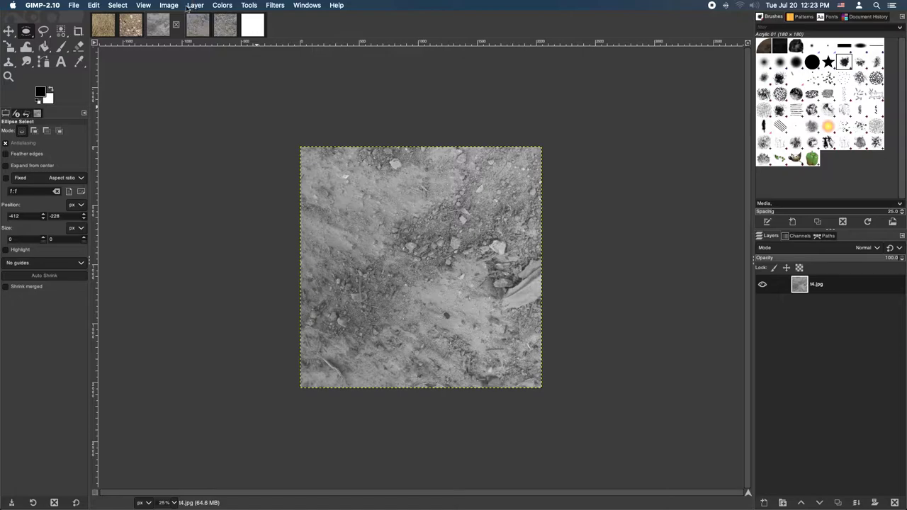
# Convert the grayscale dirt texture image to RGB mode.
pyautogui.moveTo(169, 5)
pyautogui.moveTo(213, 25)
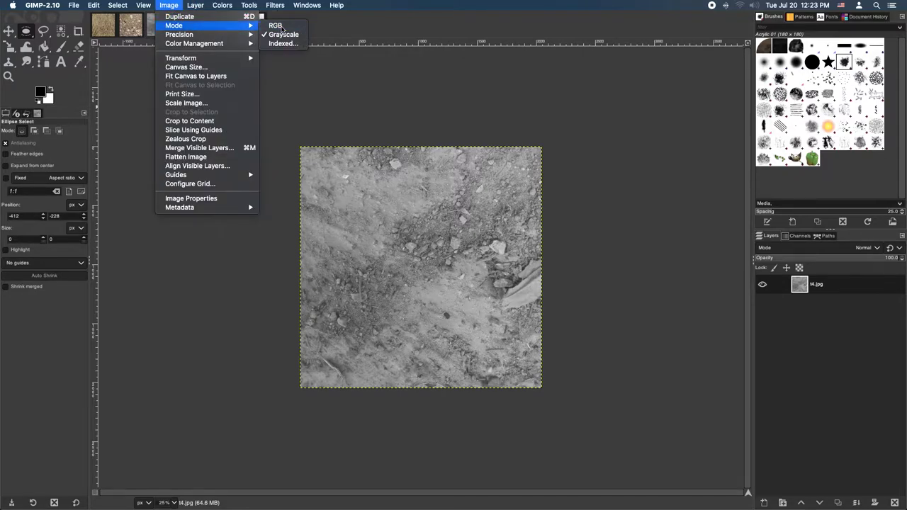
pyautogui.click(281, 27)
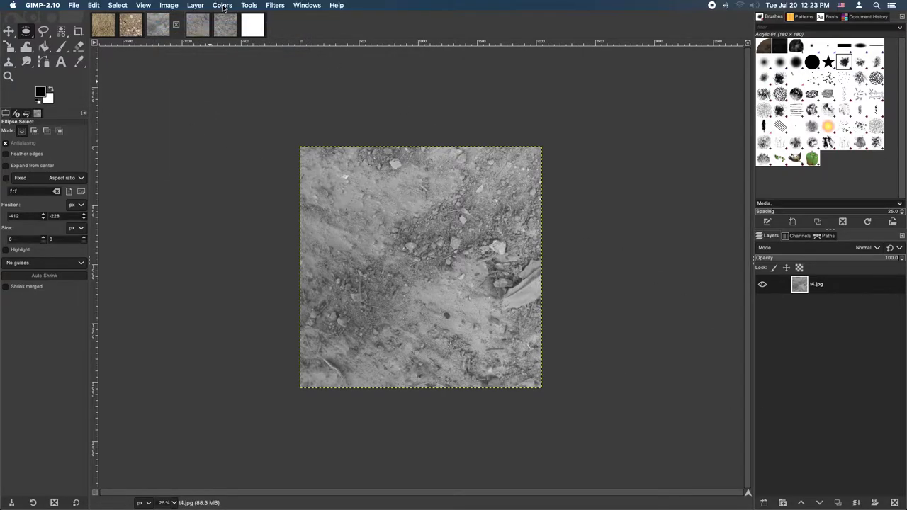
# Darken the texture with Levels, setting the black input level to 88 and the gamma to 0.75.
pyautogui.click(222, 6)
pyautogui.click(230, 89)
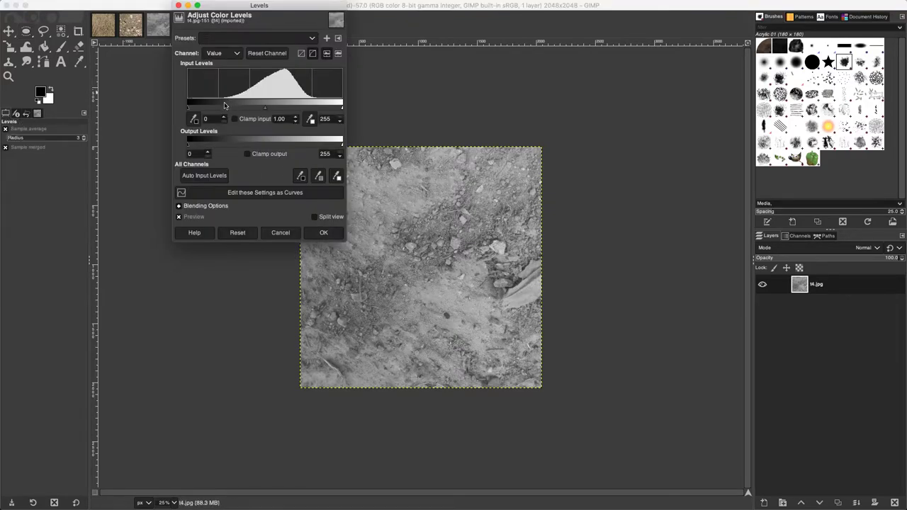
pyautogui.moveTo(188, 109); pyautogui.dragTo(237, 110)
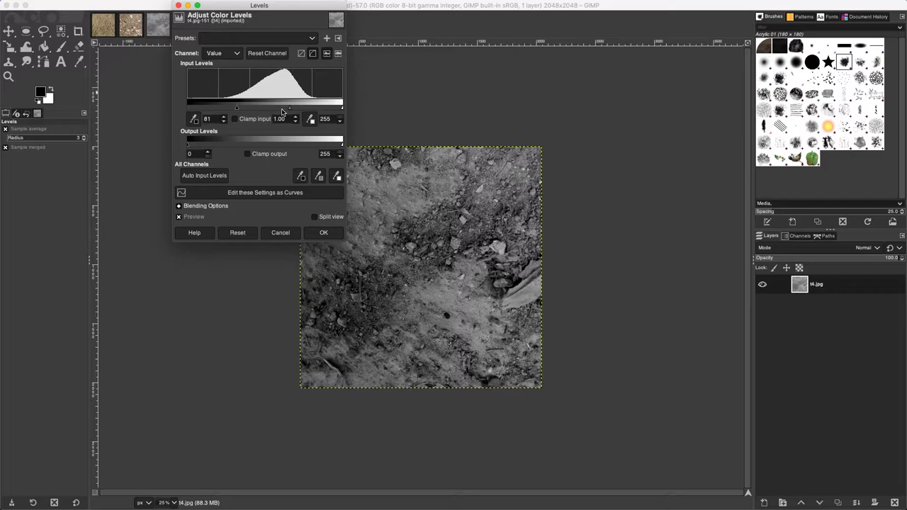
pyautogui.moveTo(289, 111)
pyautogui.mouseDown()
pyautogui.moveTo(273, 111)
pyautogui.moveTo(298, 111)
pyautogui.mouseUp()
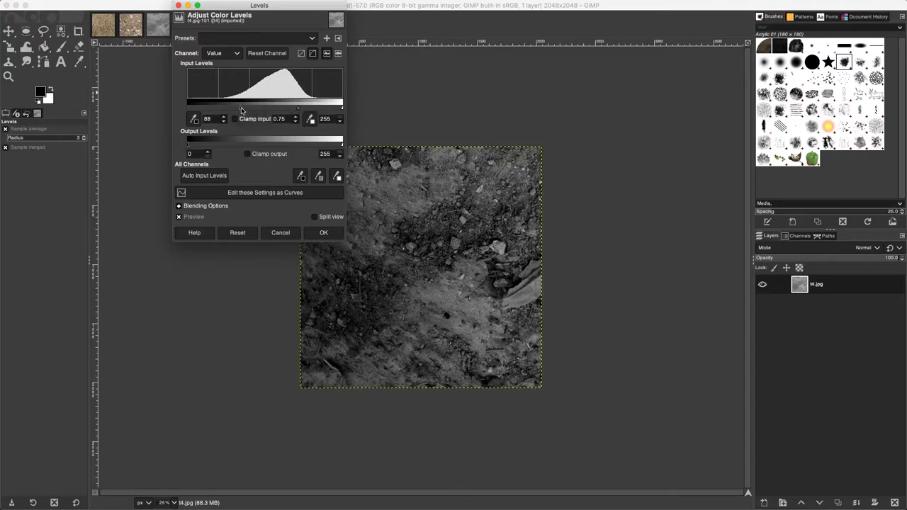
pyautogui.click(324, 233)
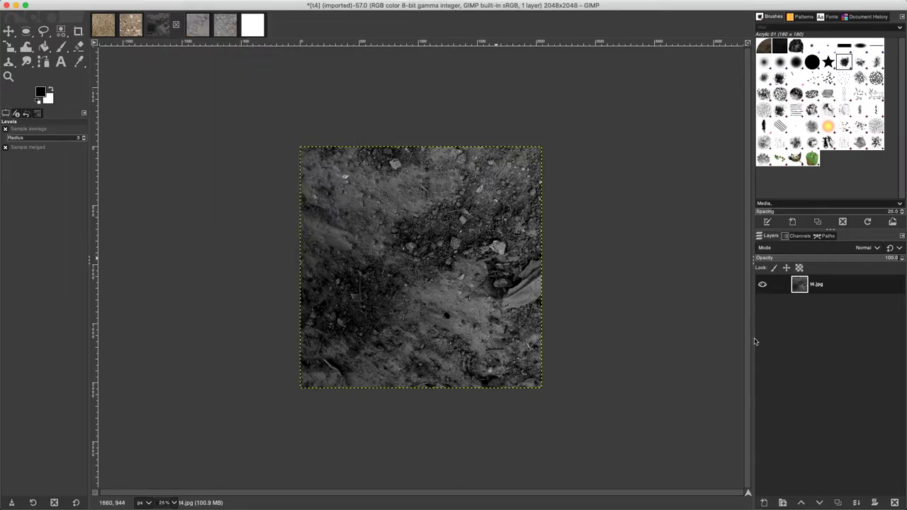
# Duplicate the t4.jpg layer and apply a Gaussian Blur of 8.29 in X and Y to the copy.
pyautogui.click(839, 503)
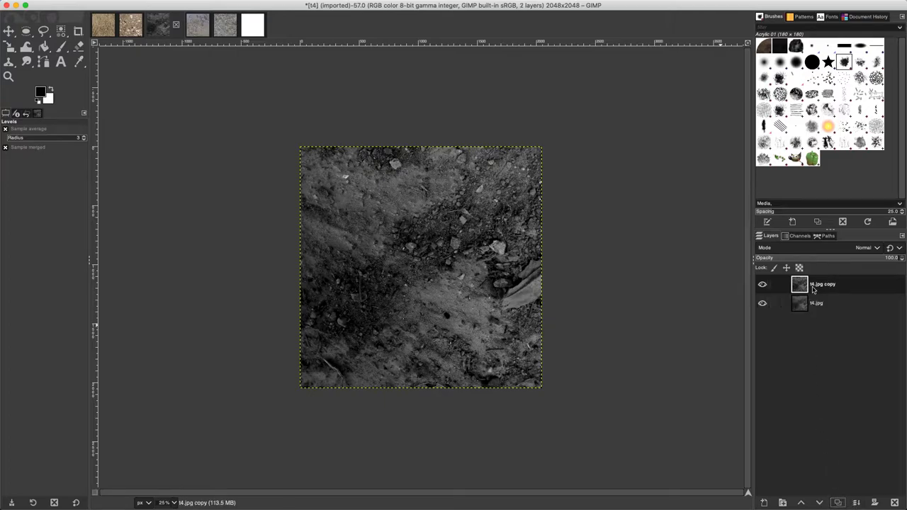
pyautogui.moveTo(350, 3)
pyautogui.click(285, 7)
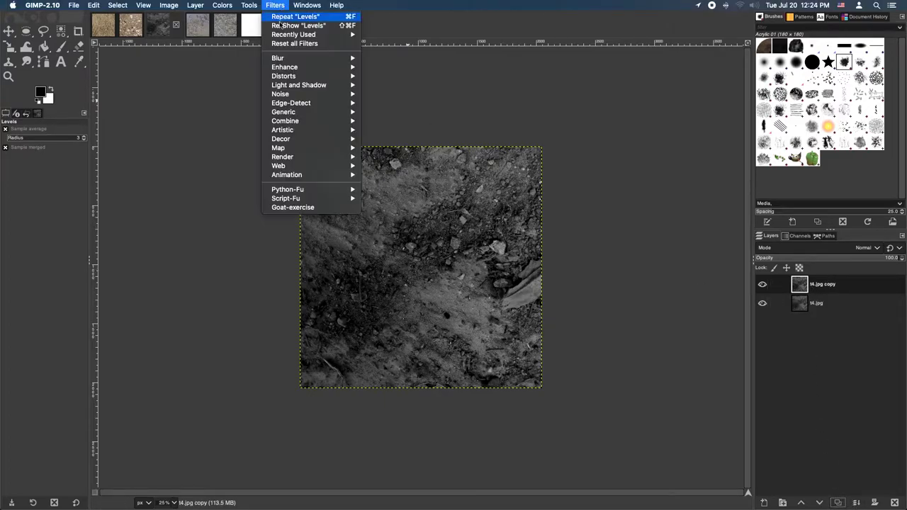
pyautogui.moveTo(319, 58)
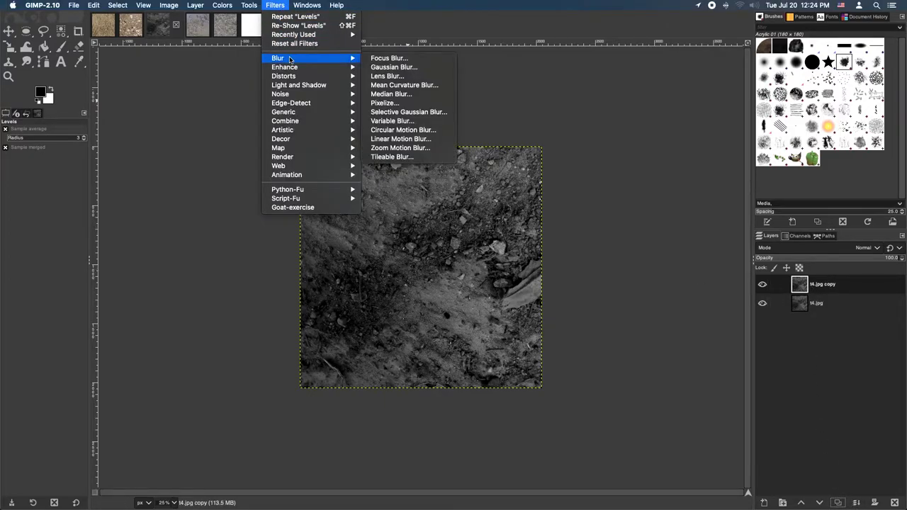
pyautogui.click(394, 67)
pyautogui.moveTo(574, 50); pyautogui.dragTo(575, 50)
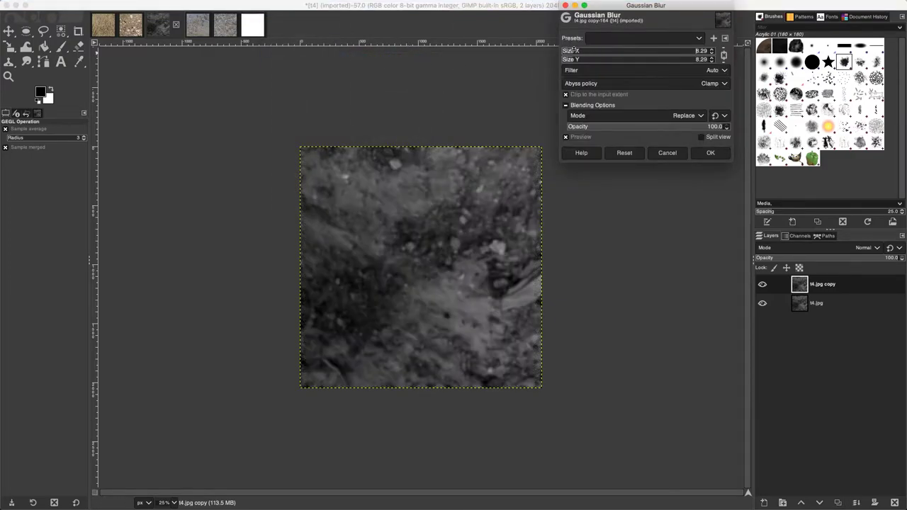
pyautogui.click(709, 154)
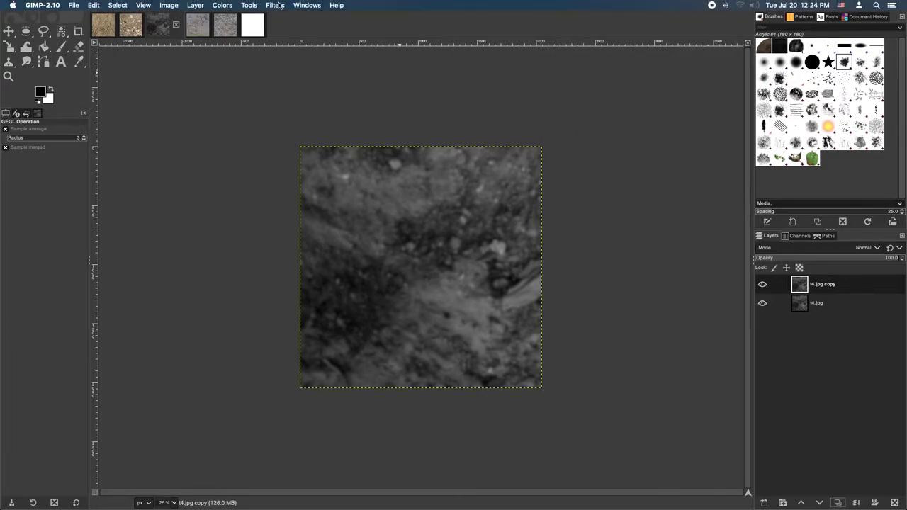
# Apply a Bump Map to the blurred copy using the t4.jpg layer as aux input, with elevation 27.72 and depth 12.
pyautogui.click(256, 5)
pyautogui.moveTo(301, 59)
pyautogui.moveTo(305, 149)
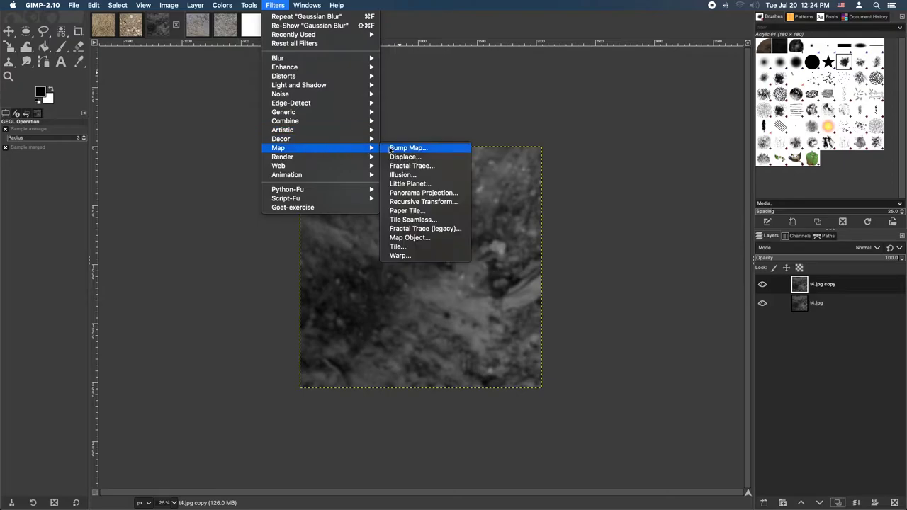
pyautogui.click(402, 149)
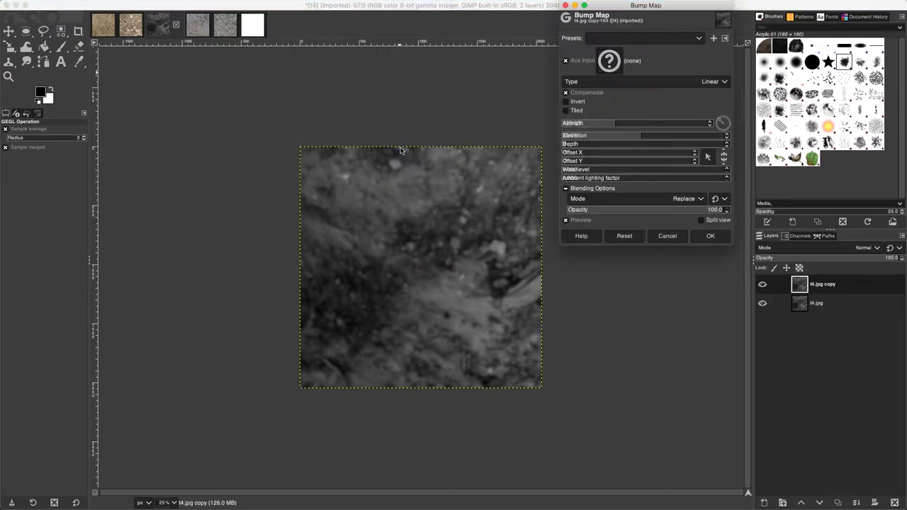
pyautogui.click(614, 68)
pyautogui.click(736, 135)
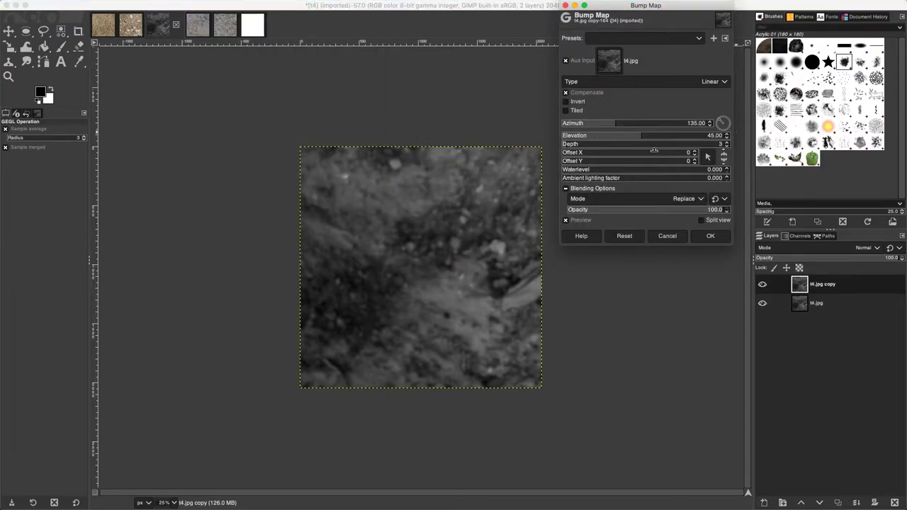
pyautogui.moveTo(611, 137); pyautogui.dragTo(601, 143)
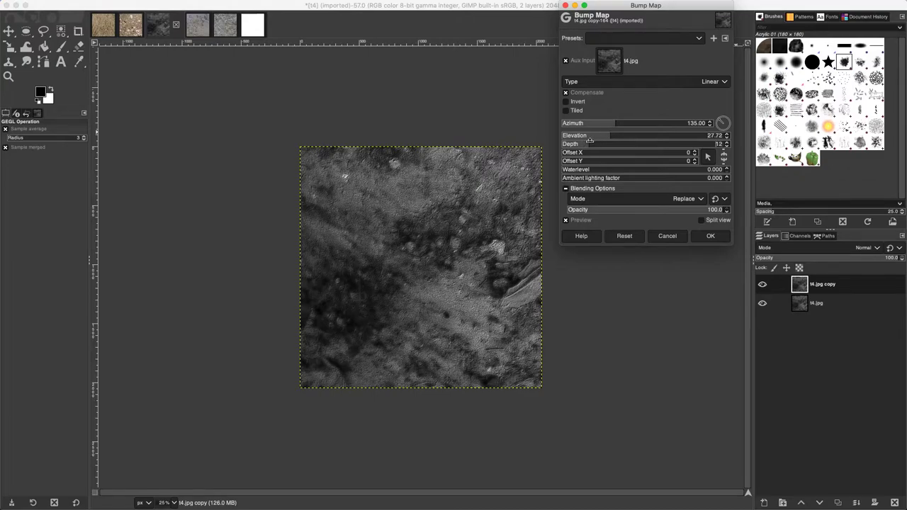
pyautogui.click(704, 236)
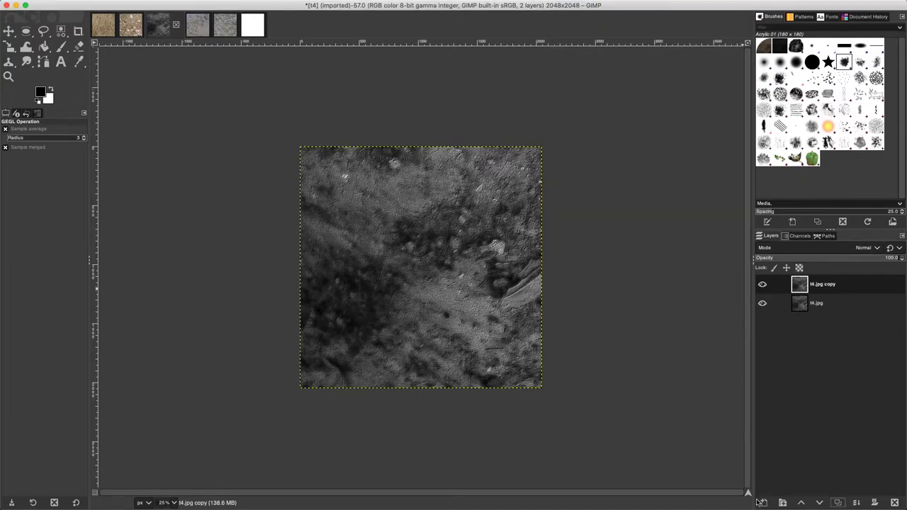
# Add a new layer above the copy and fill it with the brown foreground color 4f2e01.
pyautogui.click(765, 503)
pyautogui.click(826, 499)
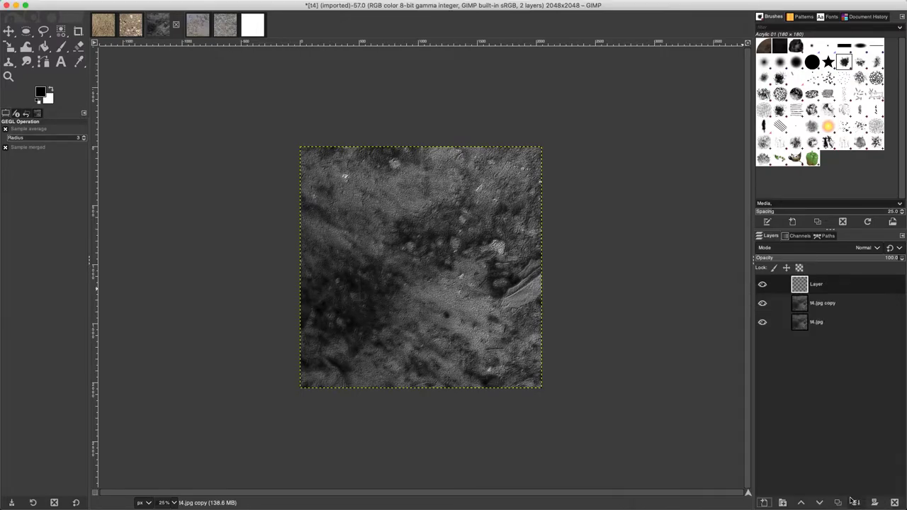
pyautogui.click(40, 92)
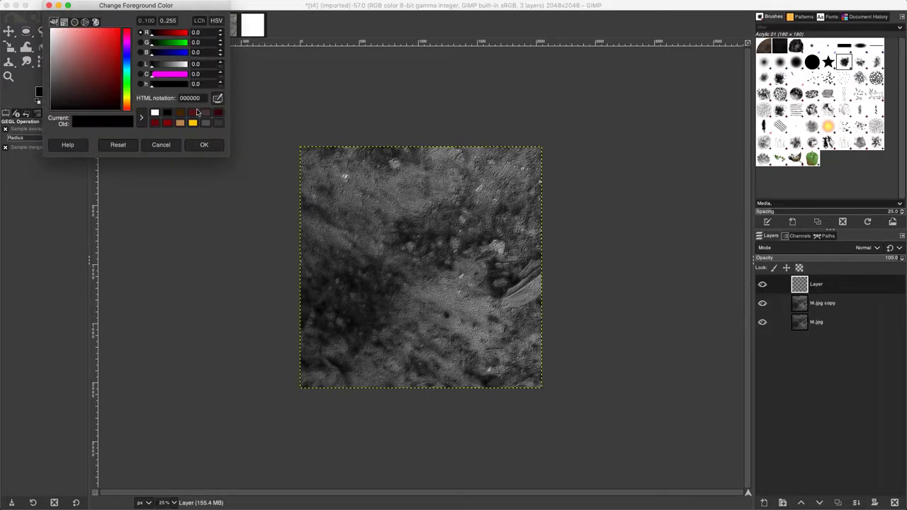
pyautogui.click(194, 113)
pyautogui.click(180, 113)
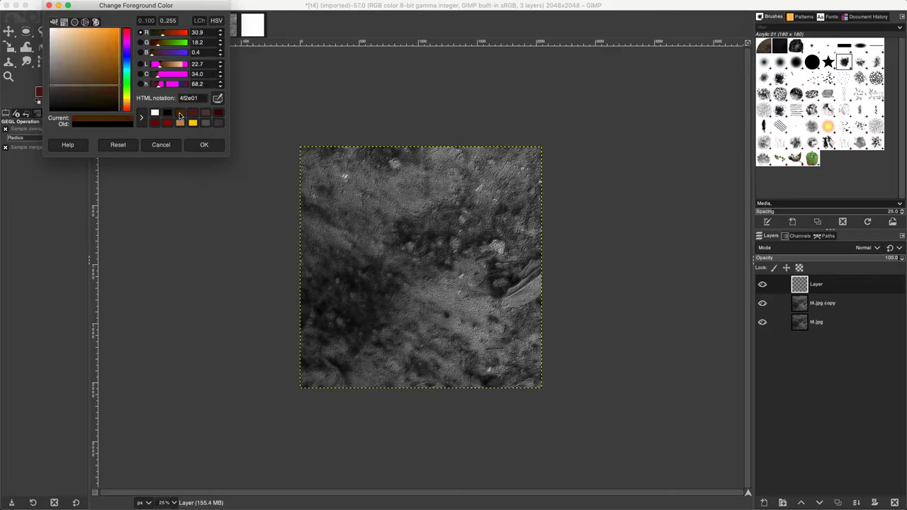
pyautogui.click(202, 143)
pyautogui.hotkey('shift', 'b')
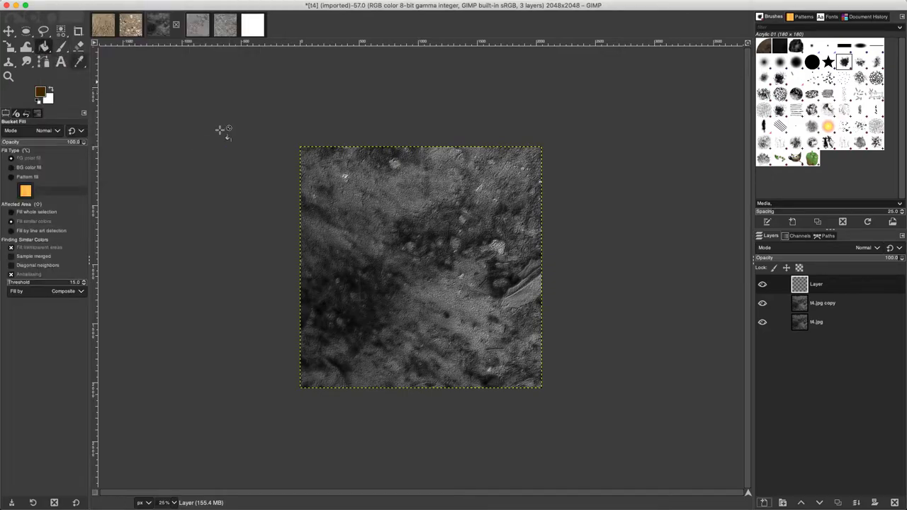
pyautogui.click(413, 221)
# Set the brown layer's blend mode to Addition and merge all visible layers, expanded as necessary.
pyautogui.click(859, 249)
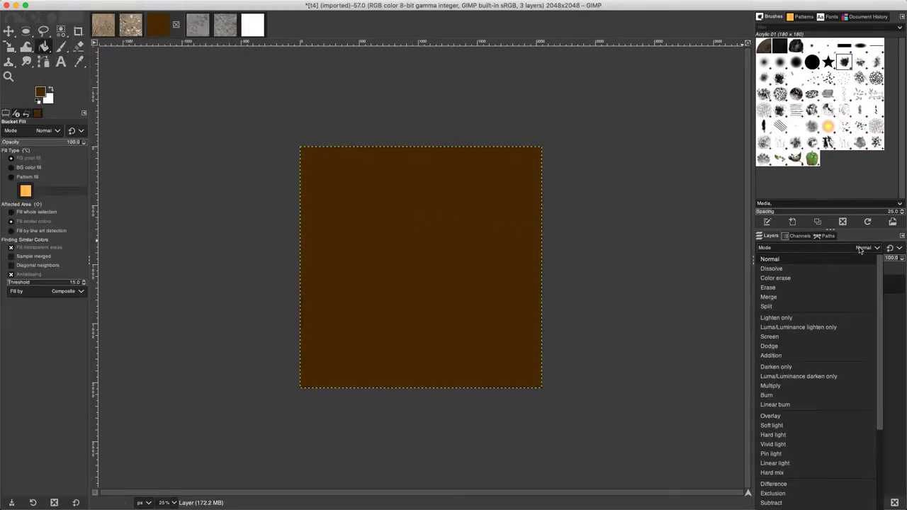
pyautogui.click(785, 355)
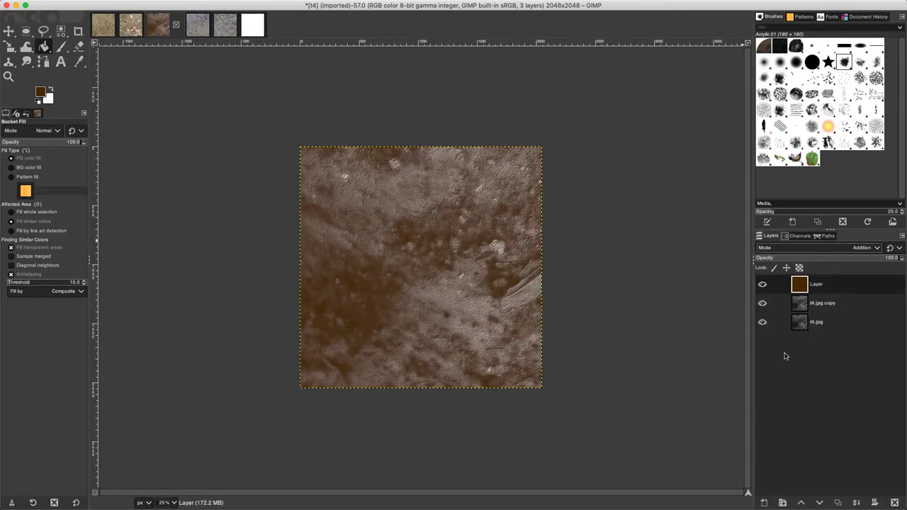
pyautogui.rightClick(835, 405)
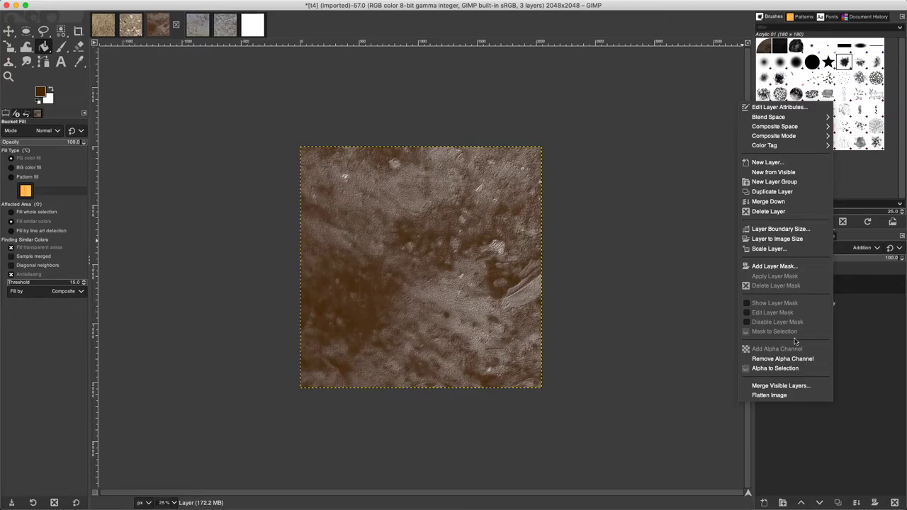
pyautogui.click(789, 386)
pyautogui.click(831, 429)
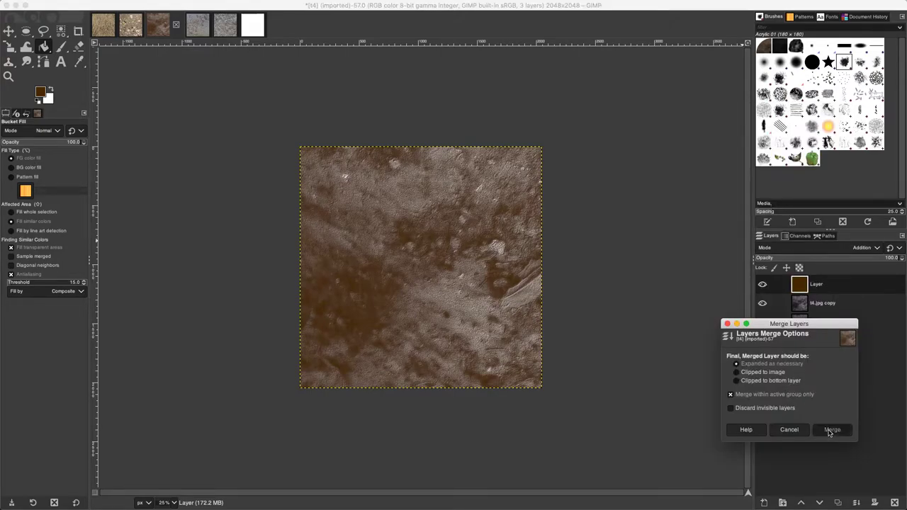
# Darken the merged layer with Levels, setting the black input level to 27 and the gamma to 0.92.
pyautogui.moveTo(254, 2)
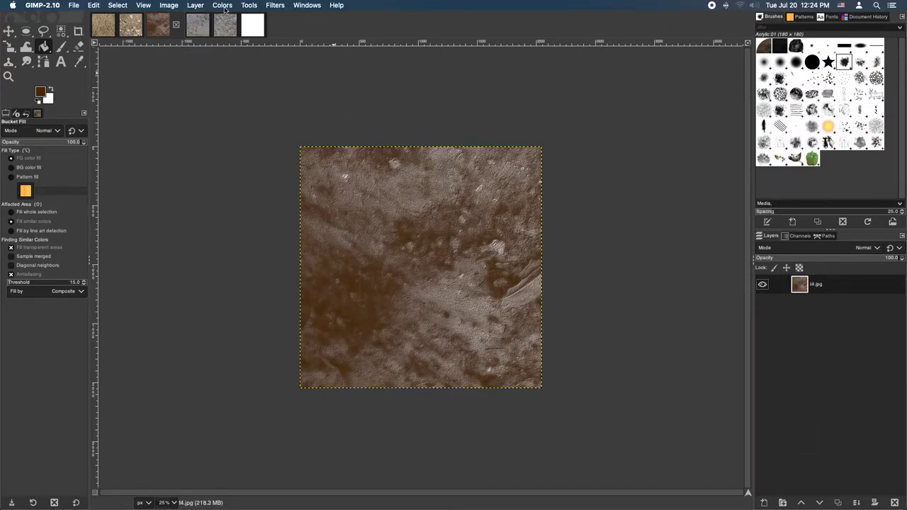
pyautogui.click(222, 5)
pyautogui.click(250, 91)
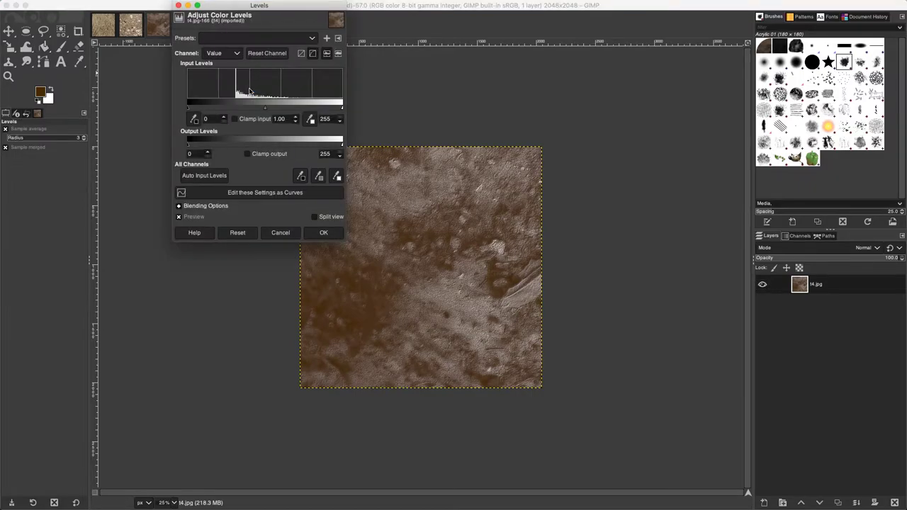
pyautogui.moveTo(190, 111); pyautogui.dragTo(202, 111)
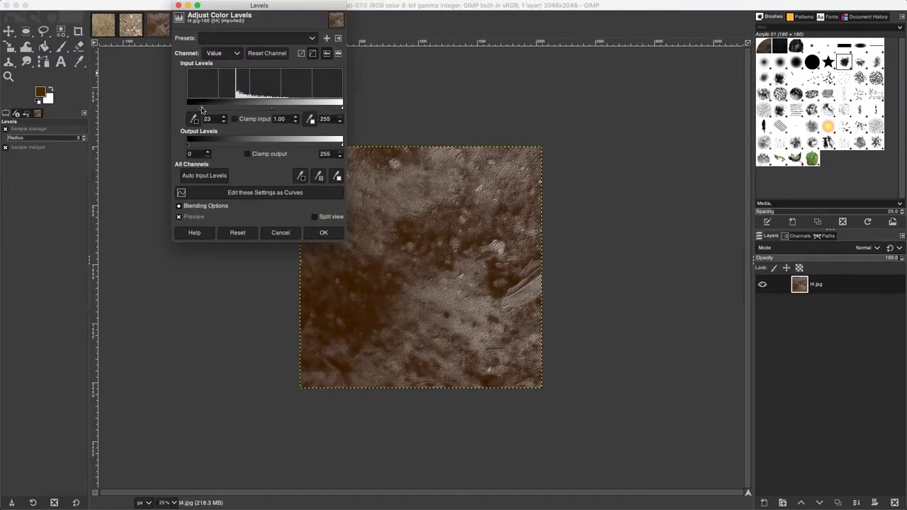
pyautogui.moveTo(271, 111); pyautogui.dragTo(277, 110)
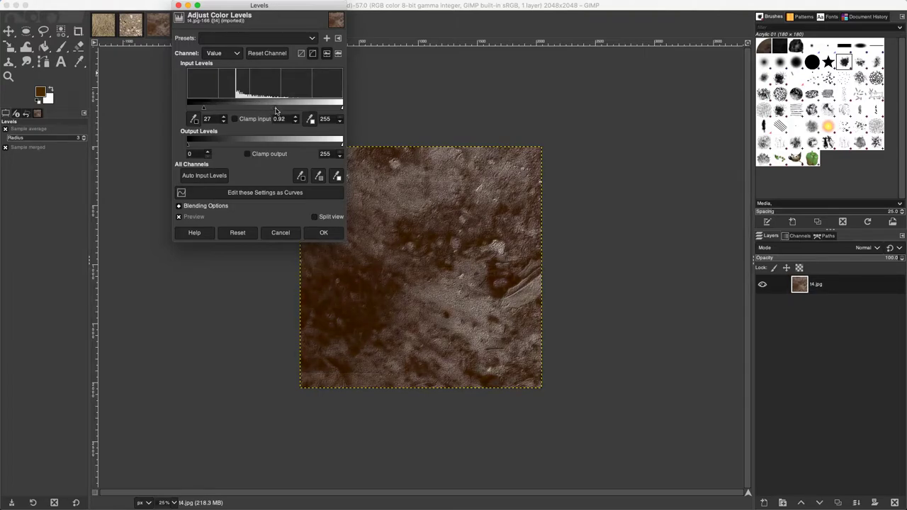
pyautogui.click(323, 234)
# Colorize the merged layer with the dark brown color 6d4c1e.
pyautogui.click(222, 5)
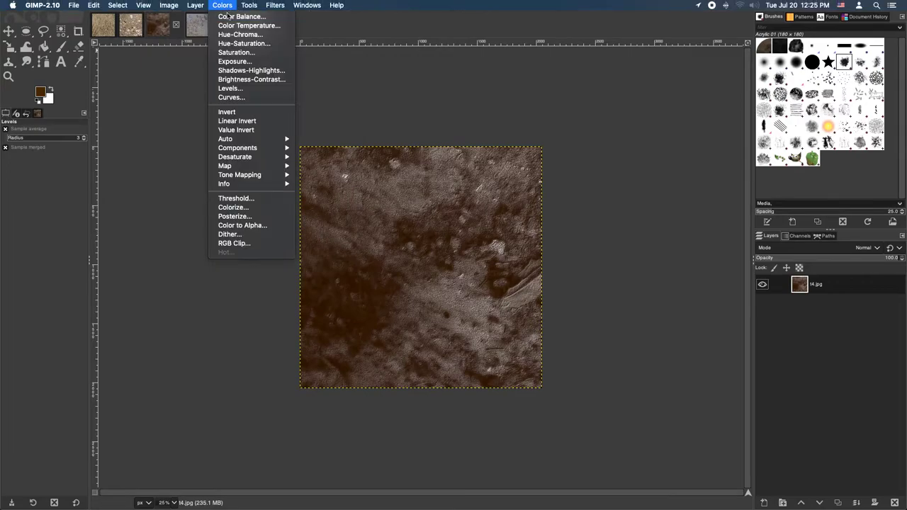
pyautogui.click(253, 211)
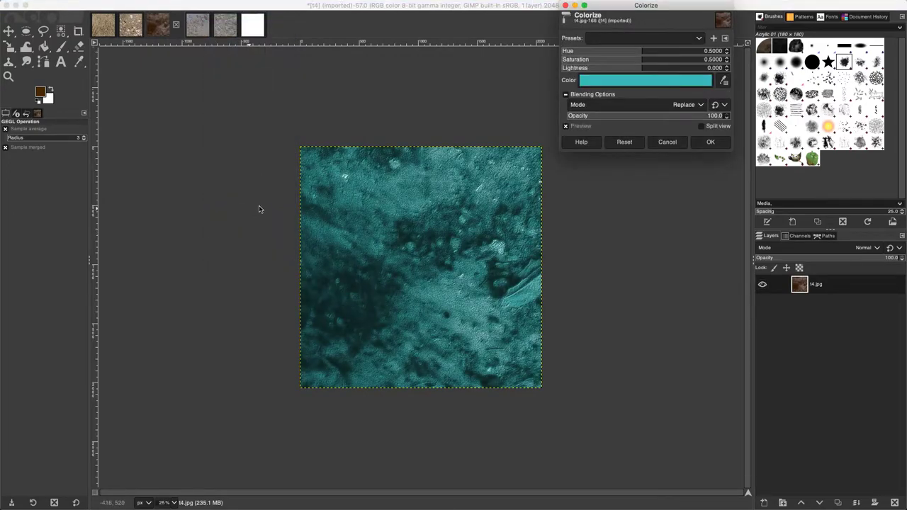
pyautogui.click(611, 82)
pyautogui.moveTo(599, 92)
pyautogui.mouseDown()
pyautogui.moveTo(565, 90)
pyautogui.moveTo(594, 79)
pyautogui.moveTo(576, 78)
pyautogui.mouseUp()
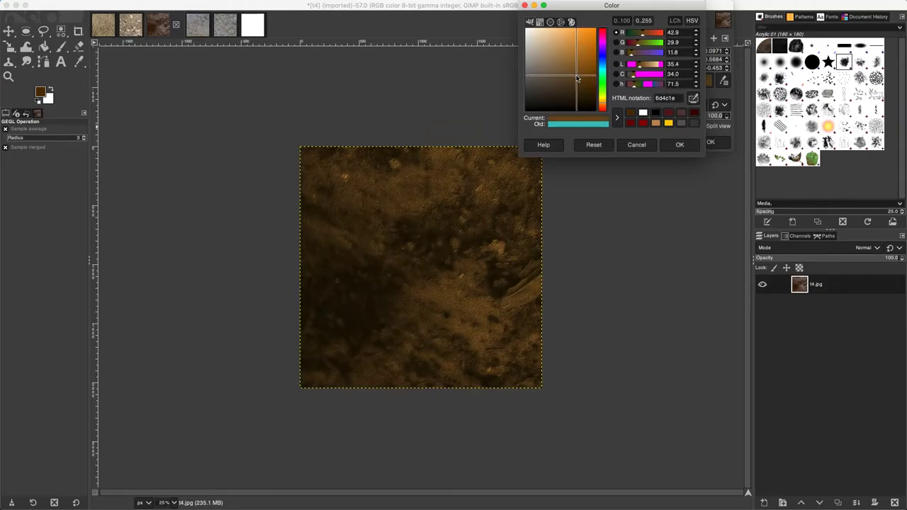
pyautogui.click(679, 145)
pyautogui.click(710, 143)
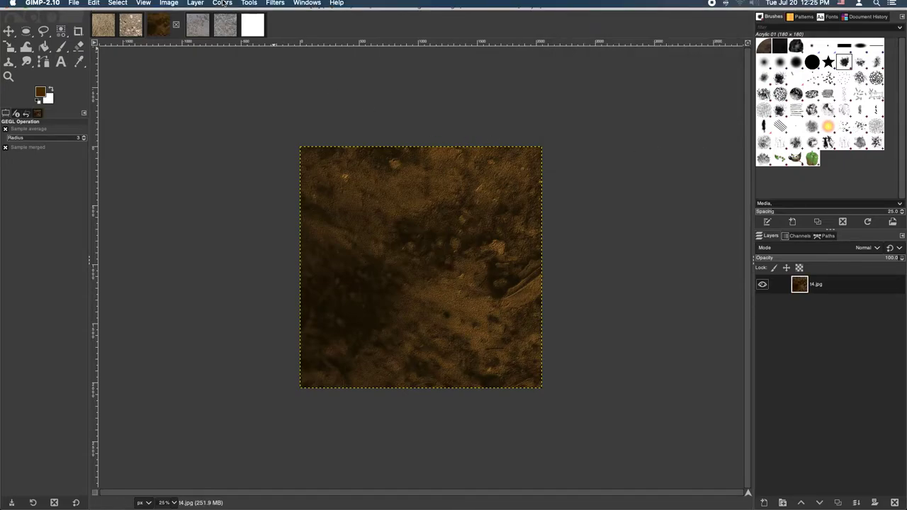
# Adjust the colorized layer with Levels, setting the black input level to 16 and the gamma to 1.33.
pyautogui.click(224, 6)
pyautogui.click(231, 89)
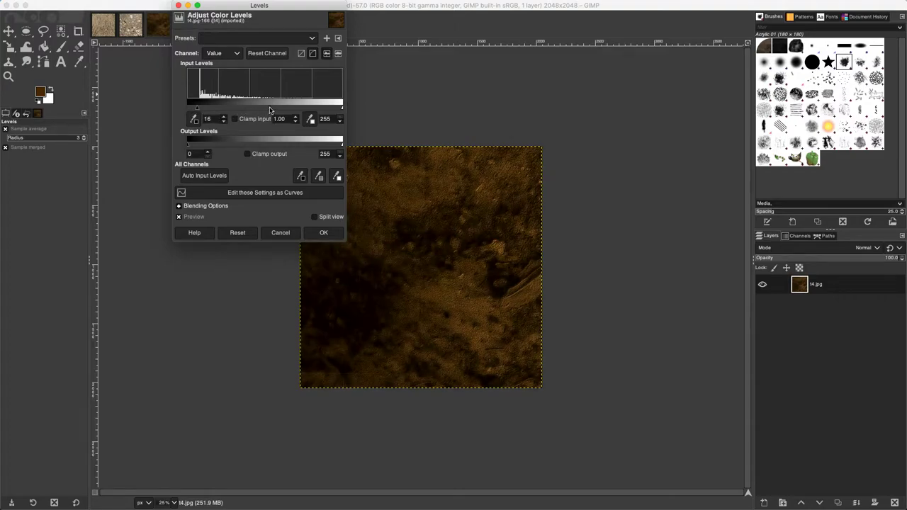
pyautogui.moveTo(264, 110); pyautogui.dragTo(260, 109)
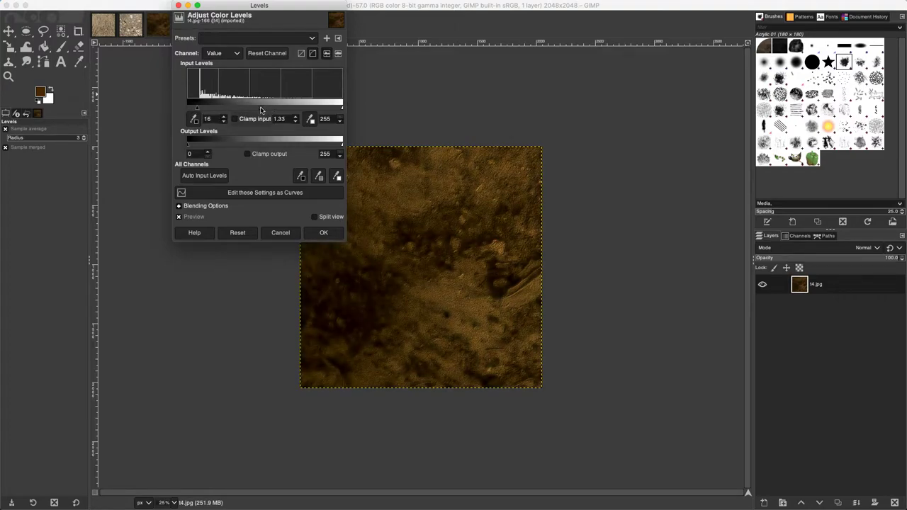
pyautogui.click(323, 232)
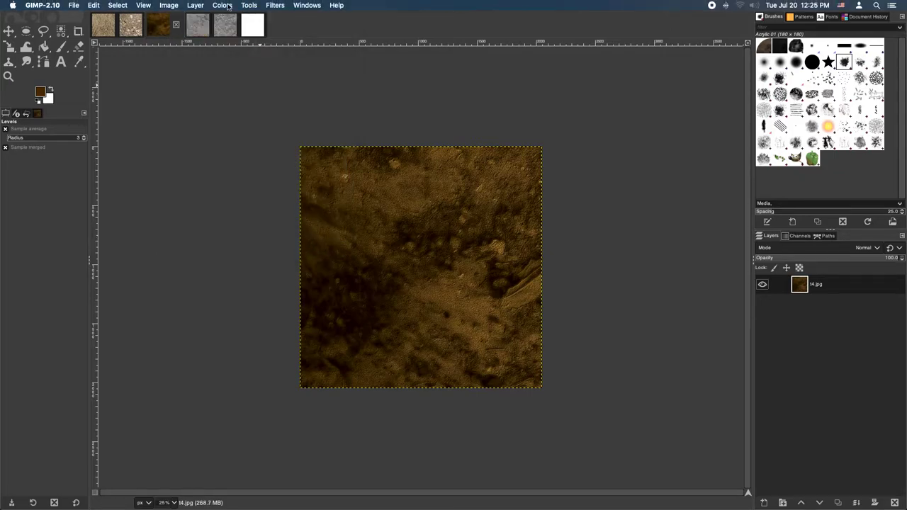
# Adjust the brown texture with Hue-Chroma, setting hue to -20, chroma to -18.13 and lightness to 1.75.
pyautogui.click(228, 7)
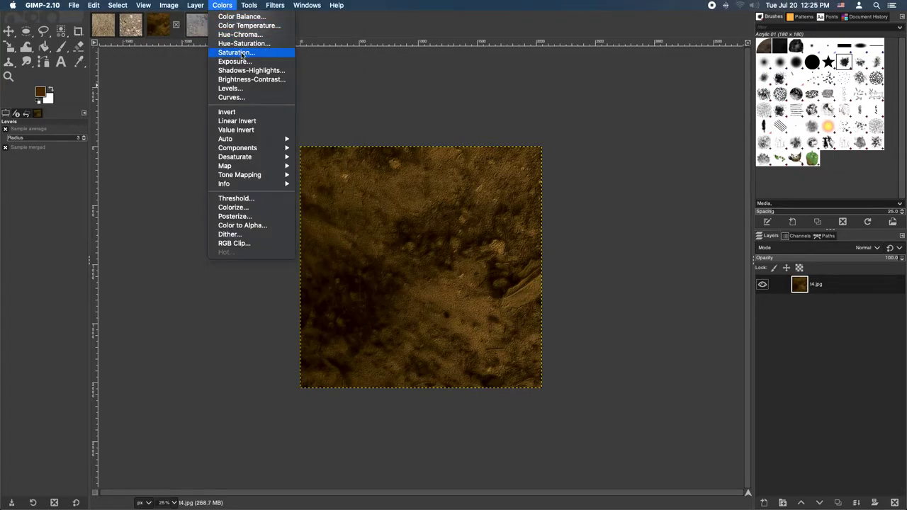
pyautogui.click(240, 34)
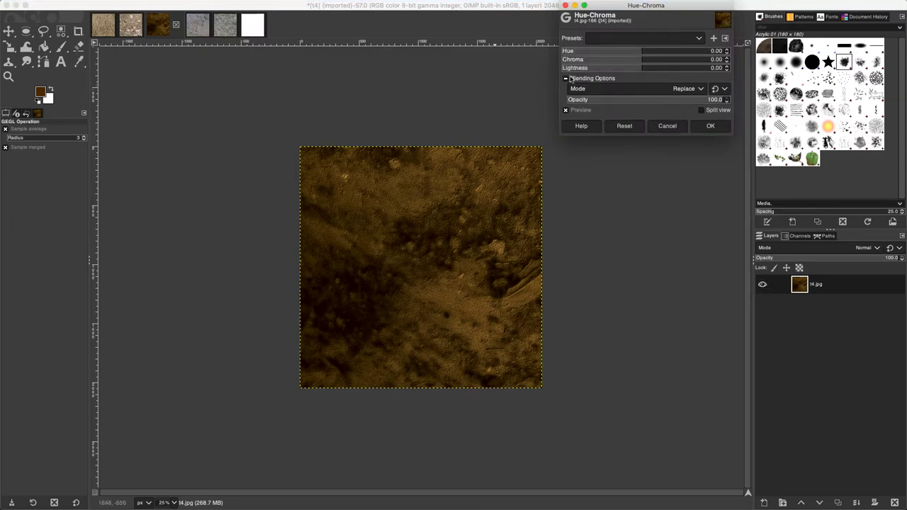
pyautogui.moveTo(637, 65); pyautogui.dragTo(635, 66)
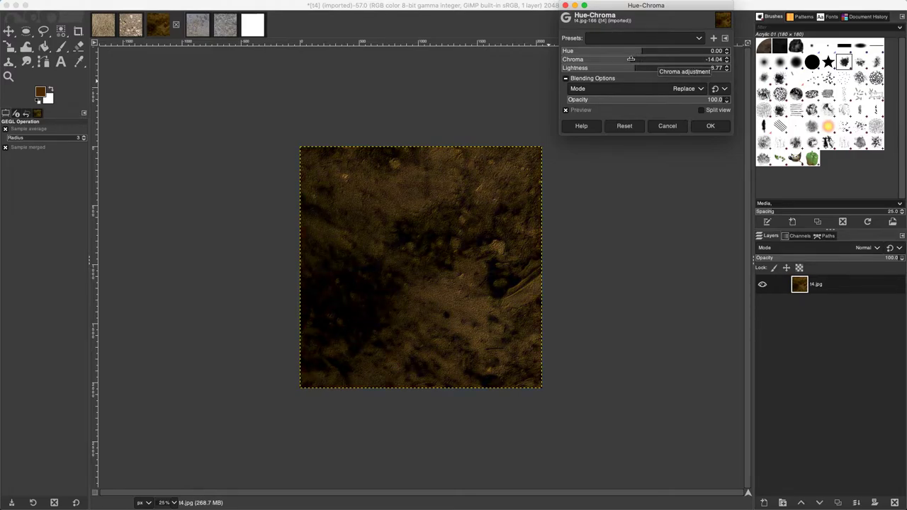
pyautogui.moveTo(631, 58); pyautogui.dragTo(632, 59)
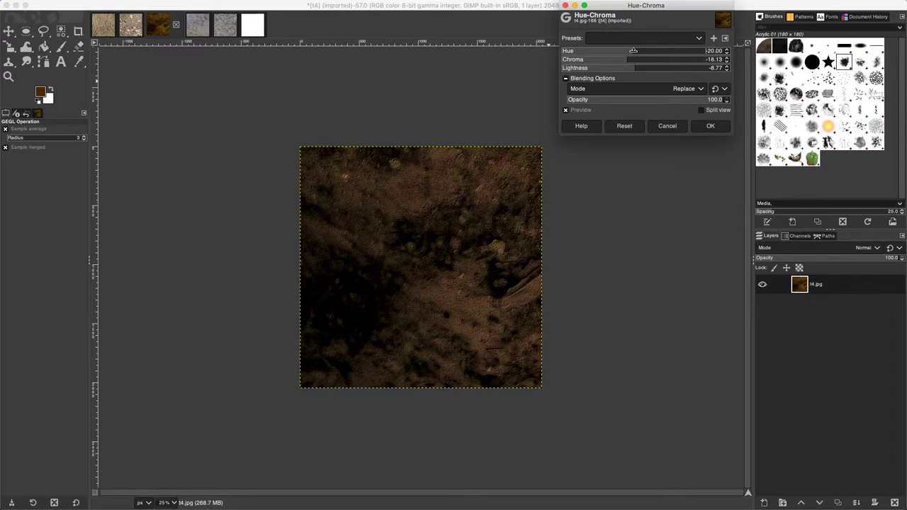
pyautogui.click(634, 65)
pyautogui.moveTo(641, 65); pyautogui.dragTo(645, 65)
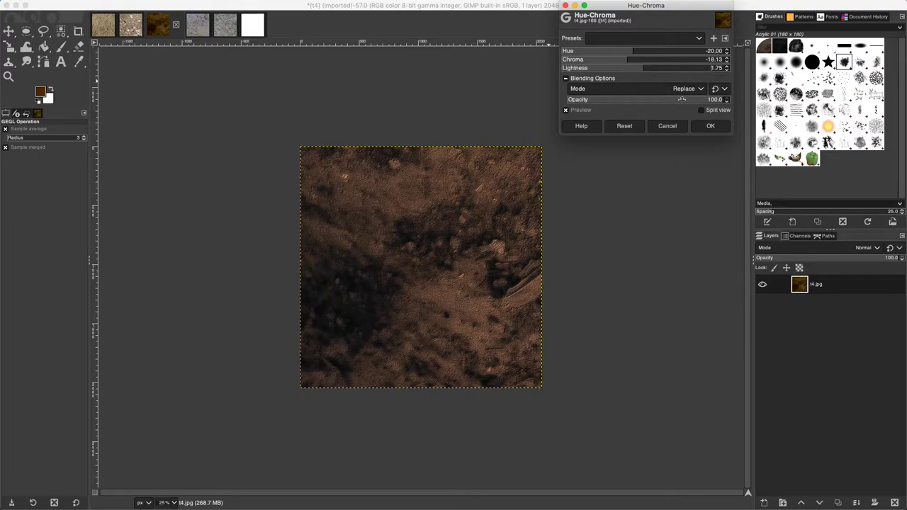
pyautogui.click(698, 127)
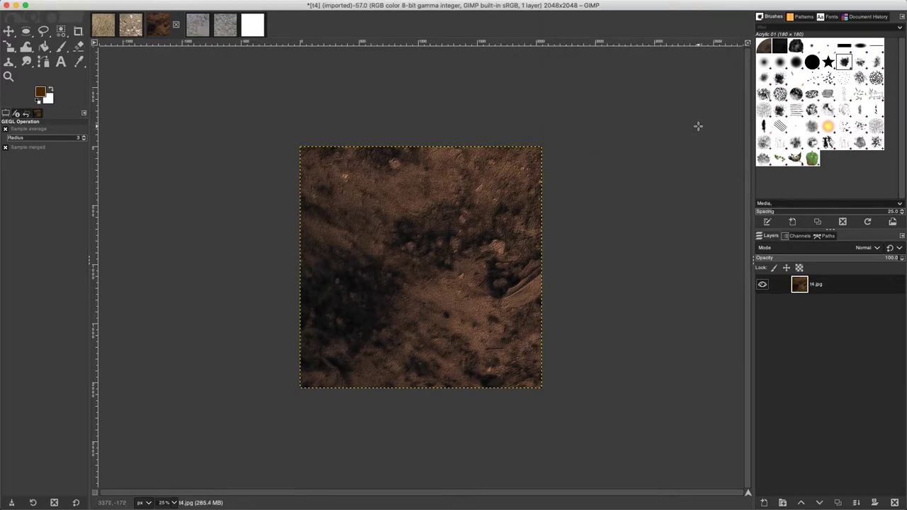
# Draw an elliptical selection about 768 × 1108 px on the texture and set its position to 1, 1 px.
pyautogui.click(26, 31)
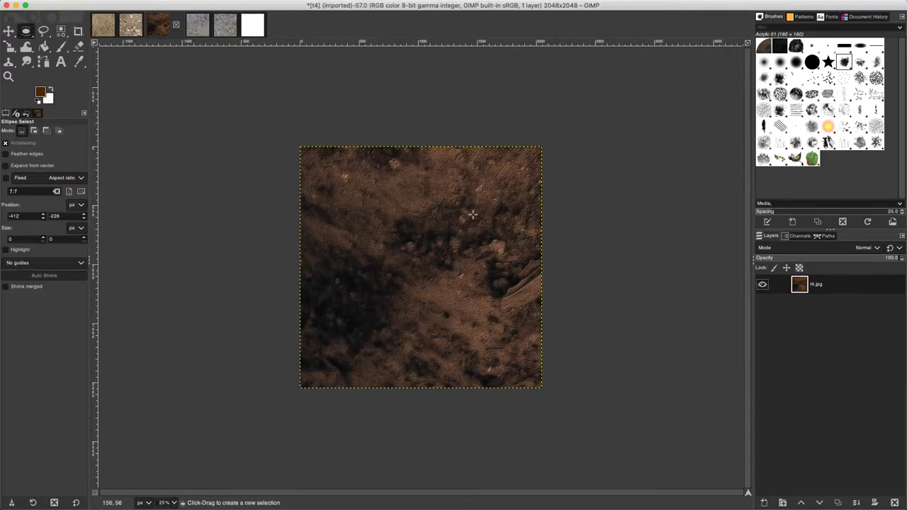
pyautogui.moveTo(358, 211); pyautogui.dragTo(448, 342)
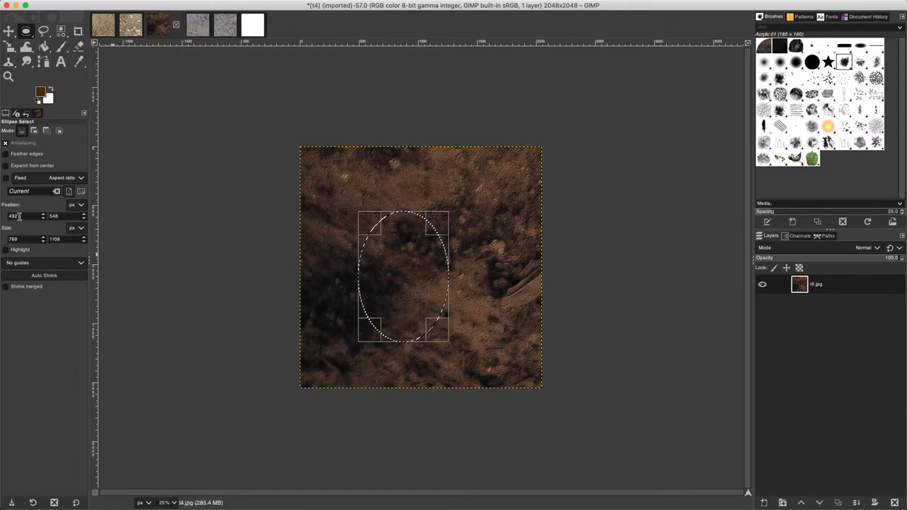
pyautogui.write('1')
pyautogui.press('Tab')
pyautogui.write('1')
pyautogui.press('Tab')
# Set the elliptical selection's size to 2046 × 2046 px and confirm it as a circle spanning the texture.
pyautogui.write('2')
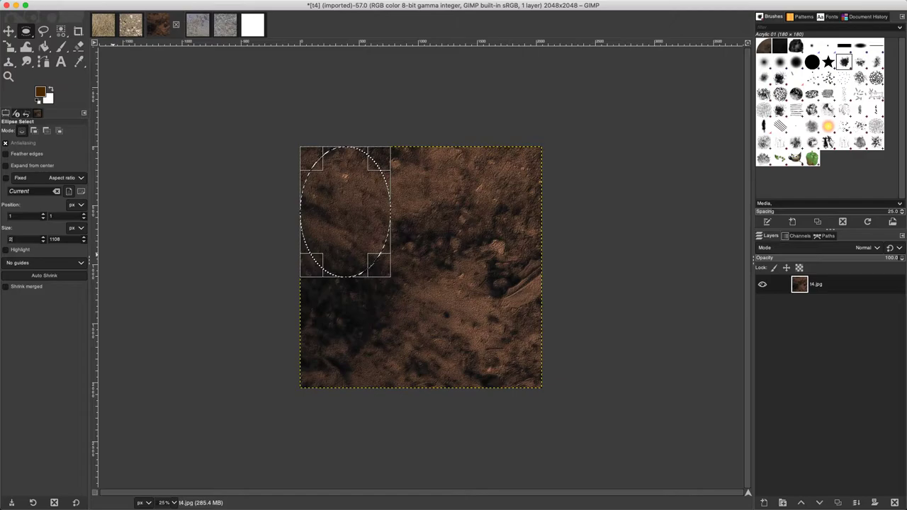
pyautogui.write('048')
pyautogui.press('Tab')
pyautogui.write('204')
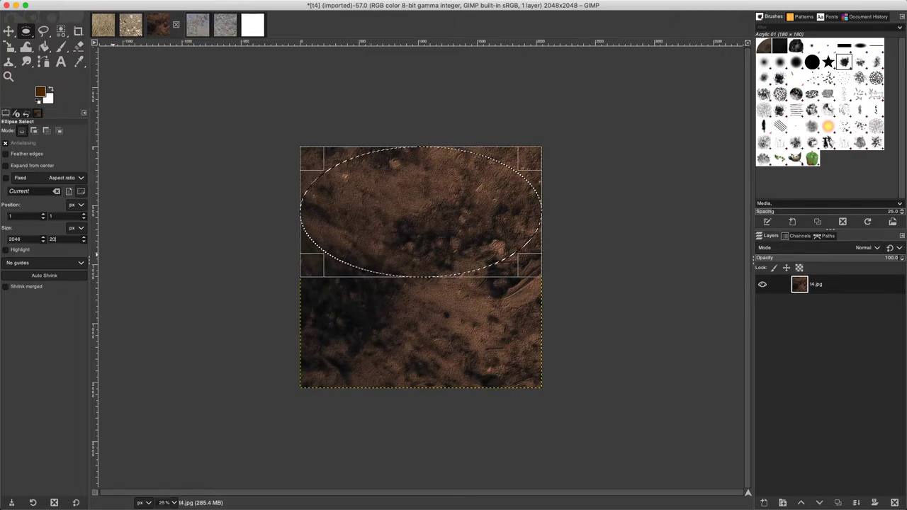
pyautogui.write('8')
pyautogui.press('Tab')
pyautogui.click(399, 254)
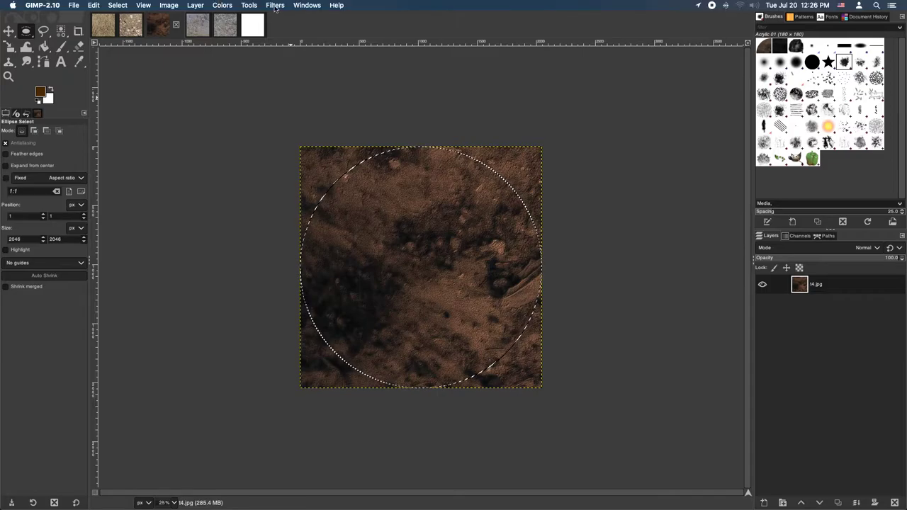
# Spherize the circular selection in Radial mode with an increased angle of view, and copy the resulting sphere.
pyautogui.click(275, 6)
pyautogui.moveTo(292, 95)
pyautogui.moveTo(301, 76)
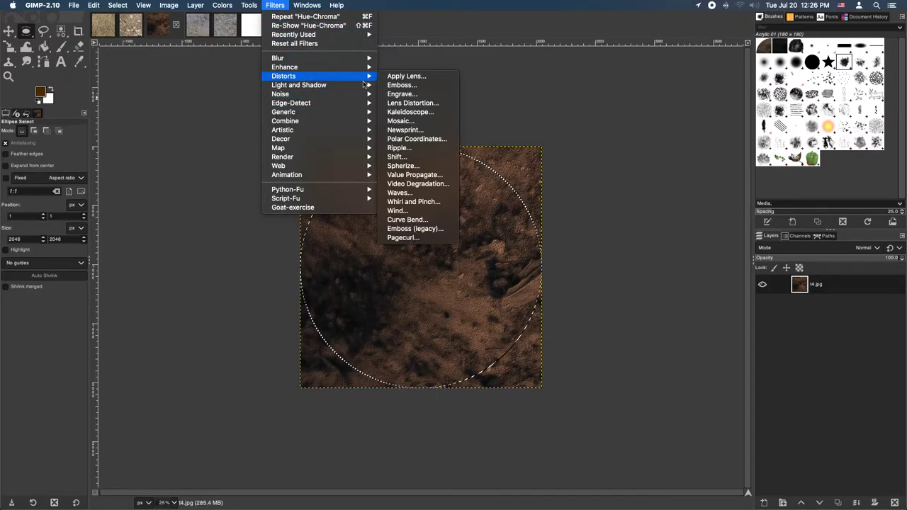
pyautogui.click(426, 166)
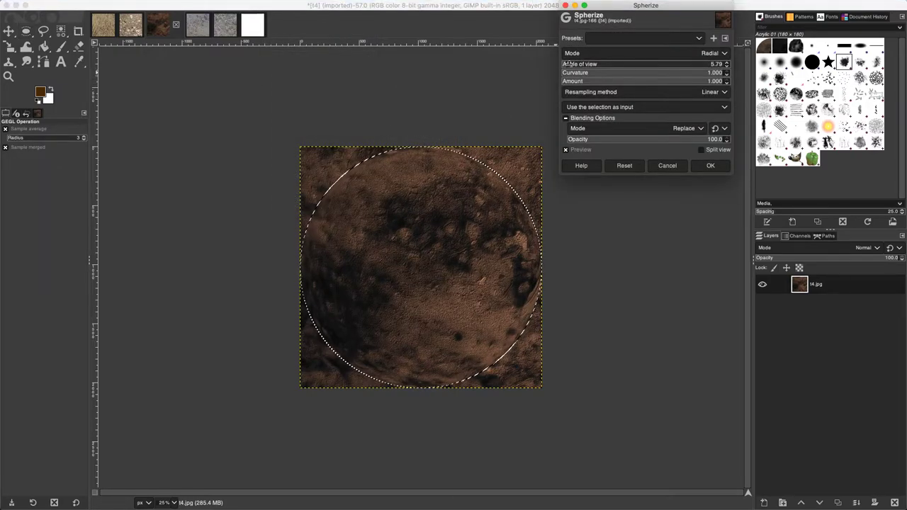
pyautogui.click(568, 64)
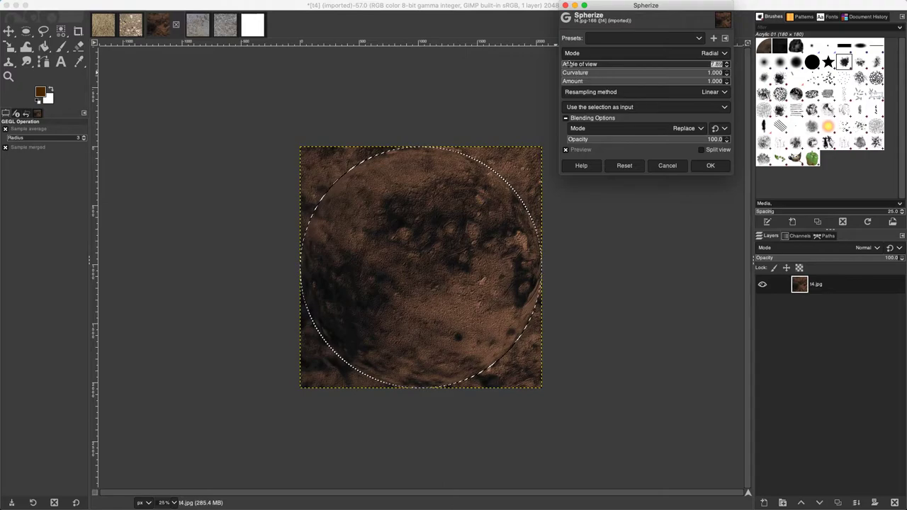
pyautogui.moveTo(568, 64); pyautogui.dragTo(593, 63)
pyautogui.click(711, 168)
pyautogui.press('super+c')
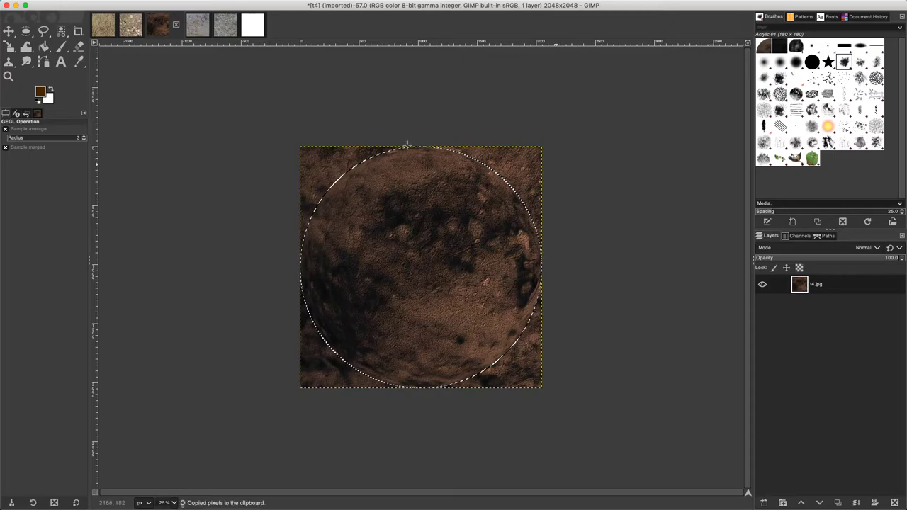
# Switch to the blank white 3000 × 3000 px image, reset the colors to default and fill the background with black.
pyautogui.click(252, 26)
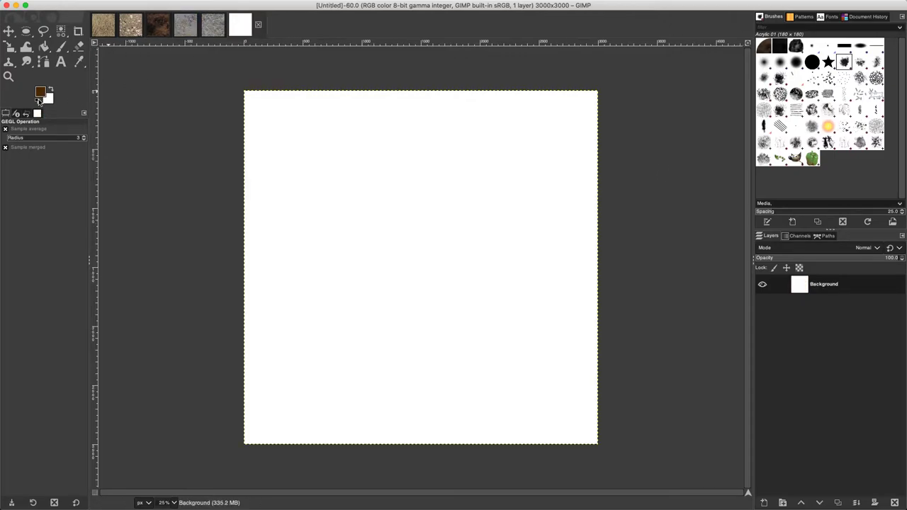
pyautogui.click(43, 46)
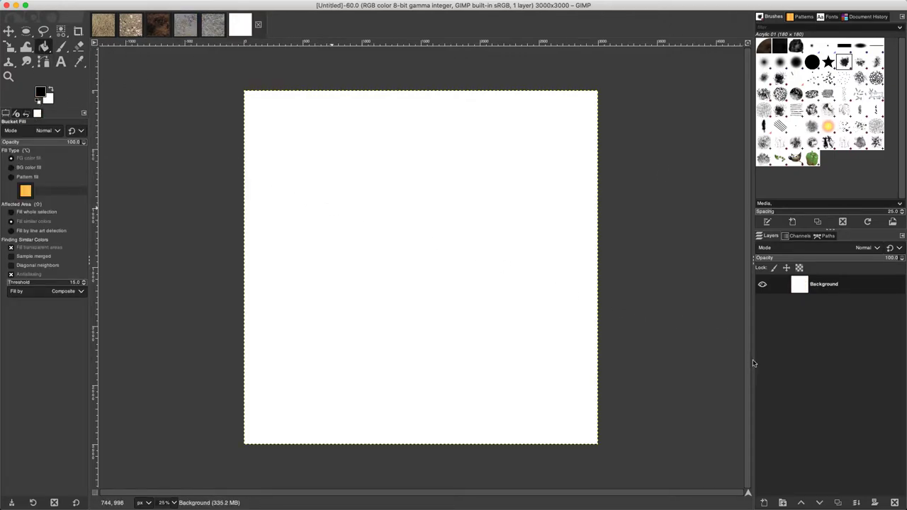
pyautogui.press('super+comma')
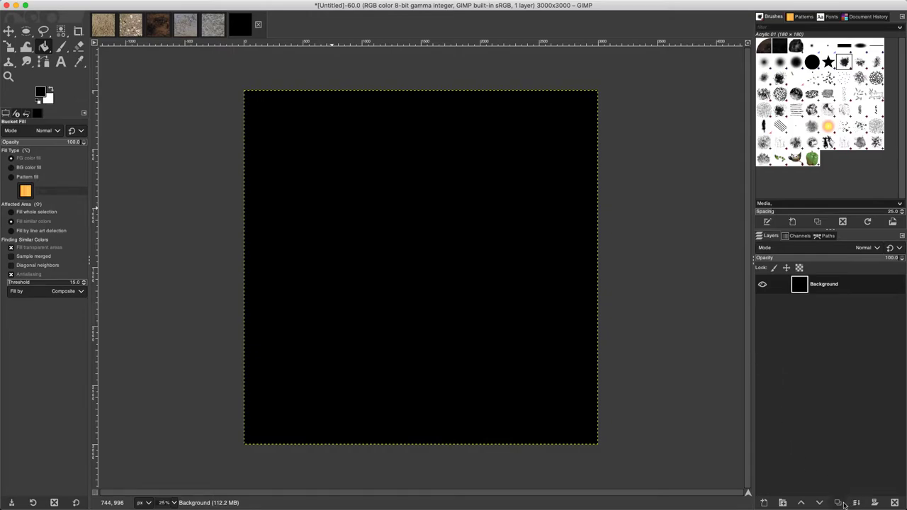
# Add a transparent 3000 × 3000 px layer above the background, then paste the copied sphere and anchor it to that layer.
pyautogui.click(763, 503)
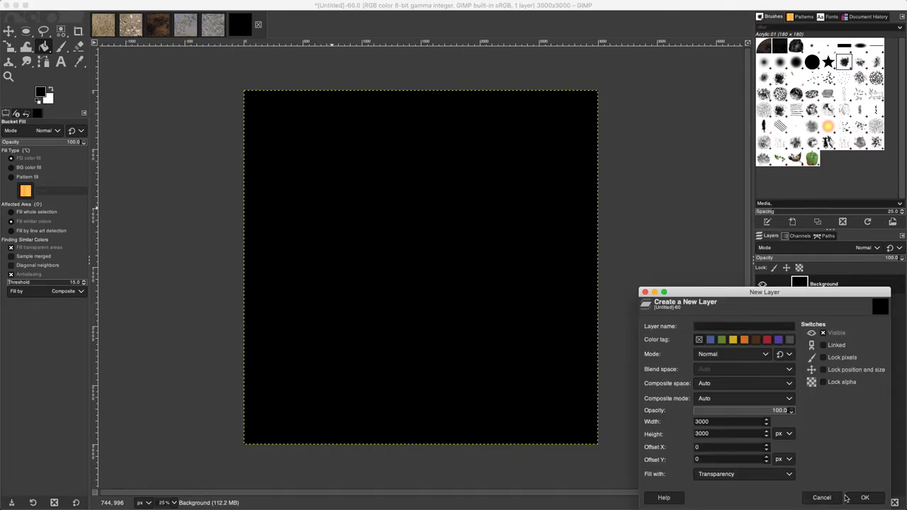
pyautogui.click(862, 497)
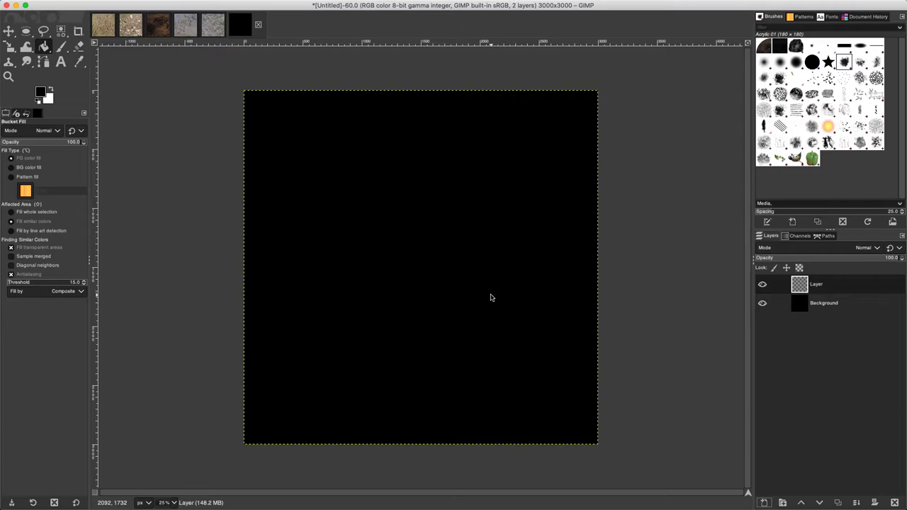
pyautogui.press('super+v')
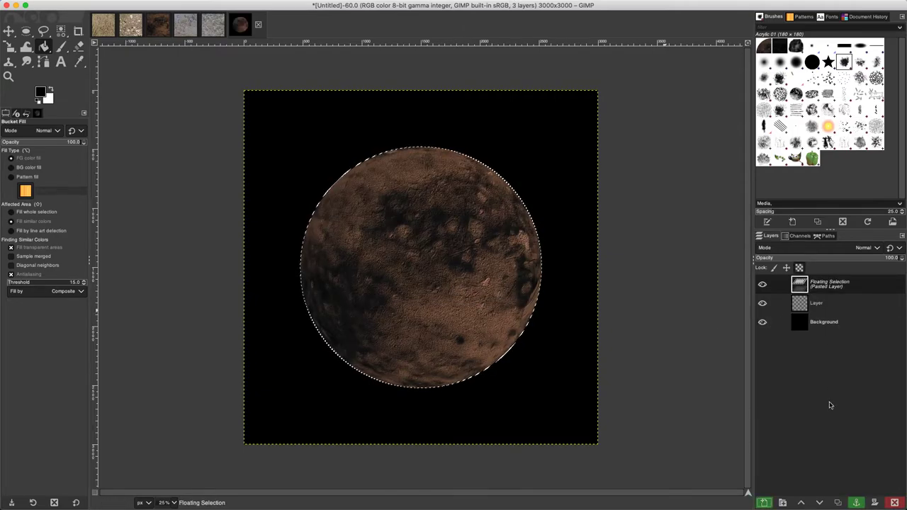
pyautogui.click(857, 502)
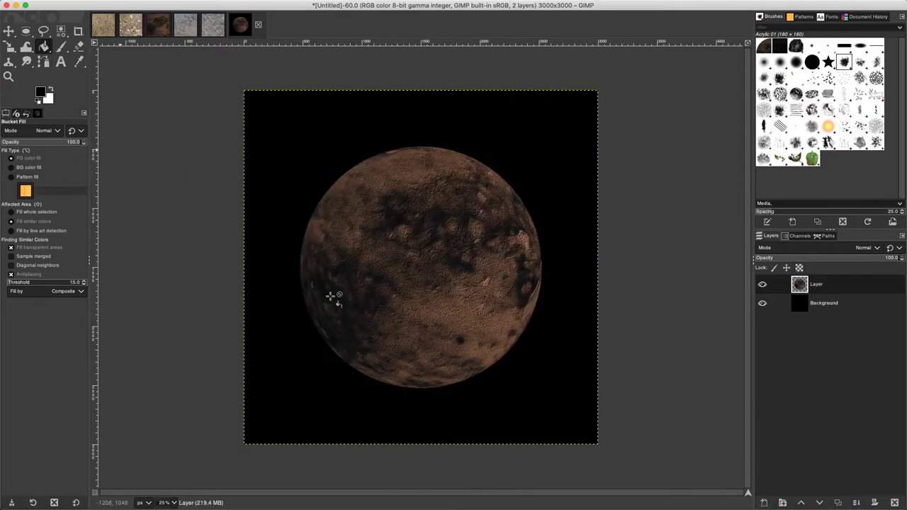
# Add a transparent layer above the sphere and draw a circular selection with its size set to 3000 × 3000 px.
pyautogui.click(764, 502)
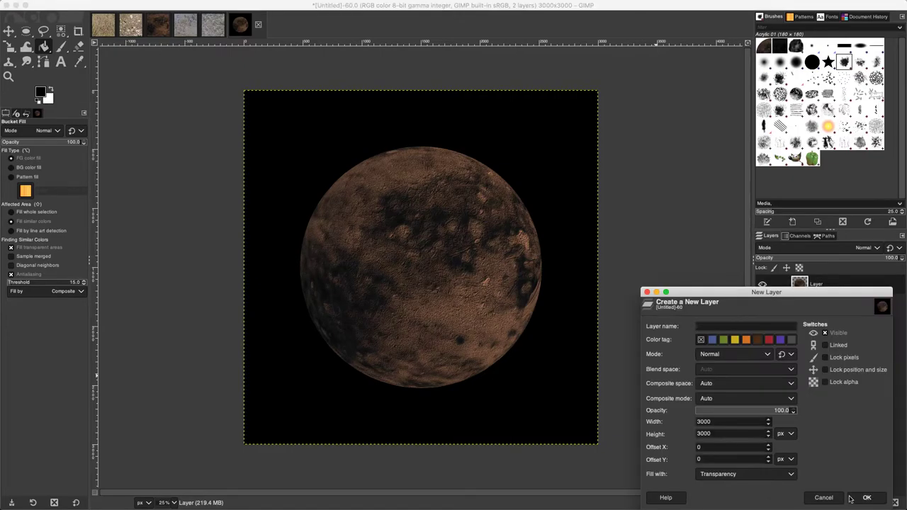
pyautogui.click(856, 498)
pyautogui.press('e')
pyautogui.moveTo(390, 233); pyautogui.dragTo(591, 434)
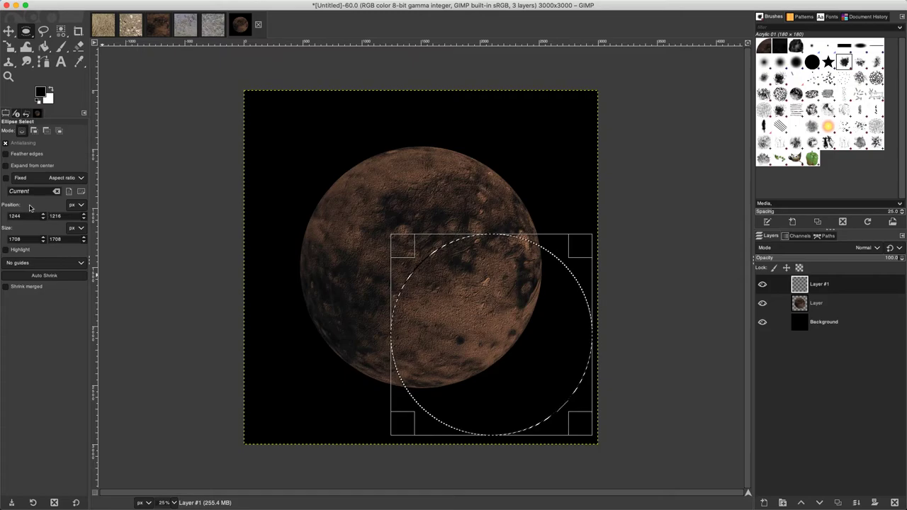
pyautogui.doubleClick(25, 240)
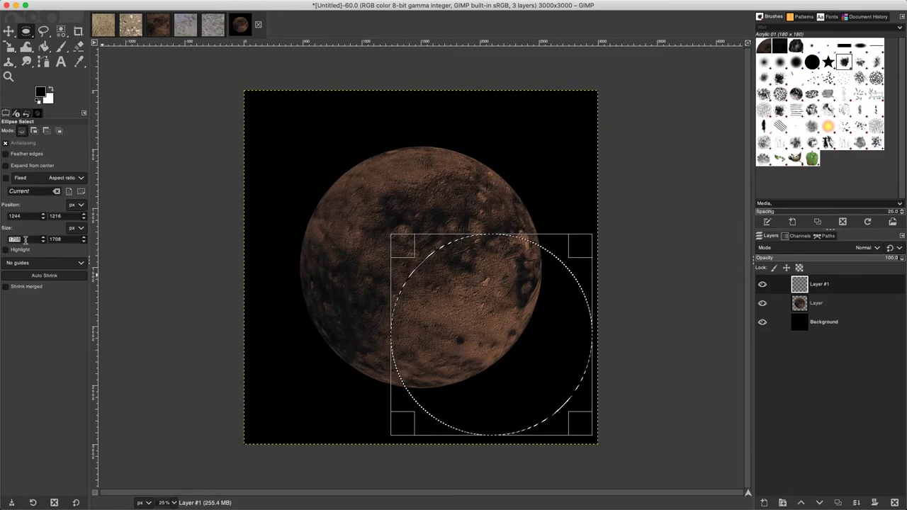
pyautogui.write('3000')
pyautogui.press('Tab')
pyautogui.write('3000')
pyautogui.press('Tab')
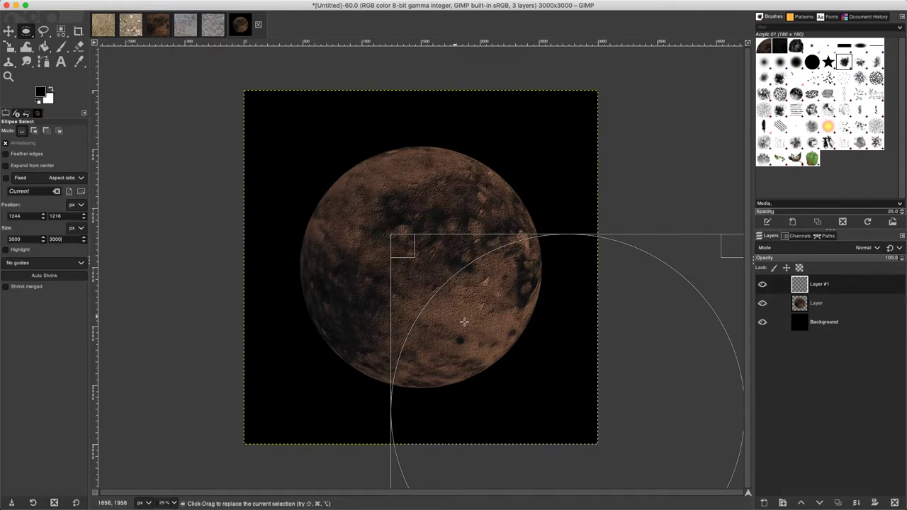
# Move the large circular selection up over the sphere and set its position to 500, 500 px.
pyautogui.moveTo(472, 324); pyautogui.dragTo(394, 236)
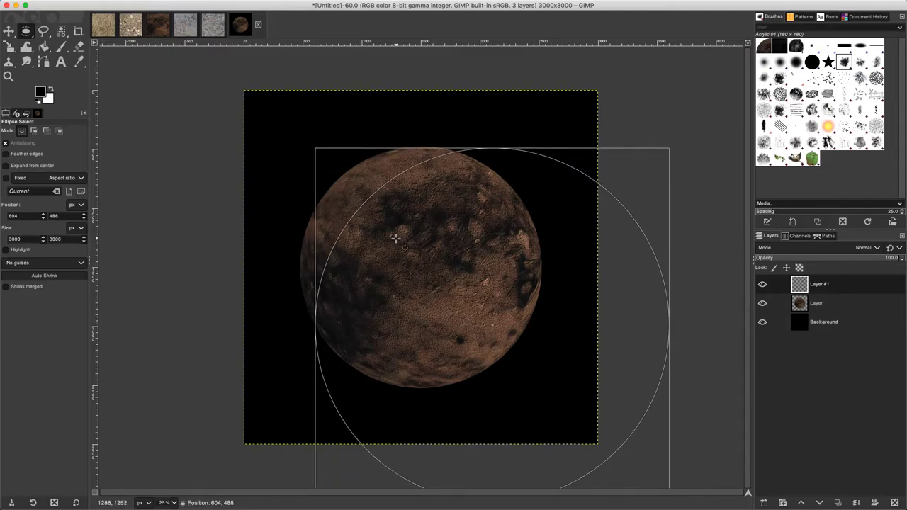
pyautogui.doubleClick(25, 214)
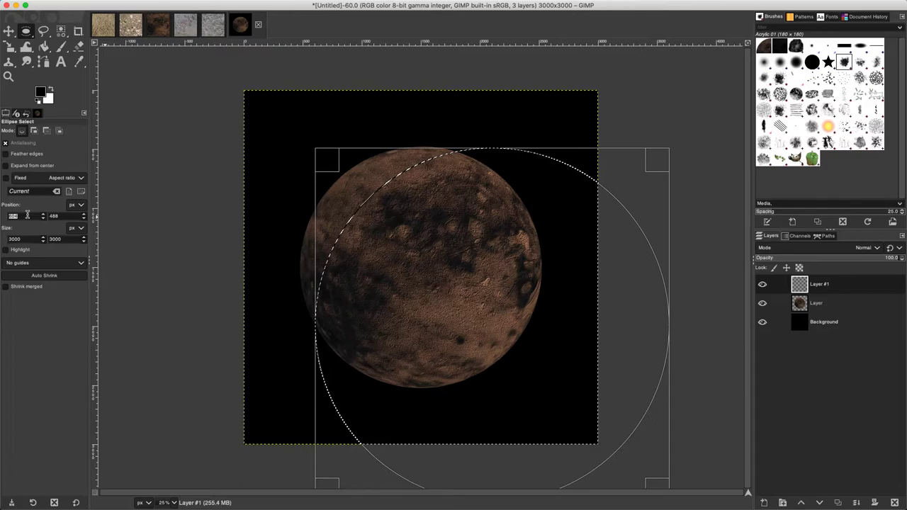
pyautogui.write('500')
pyautogui.press('Tab')
pyautogui.write('500')
pyautogui.press('Return')
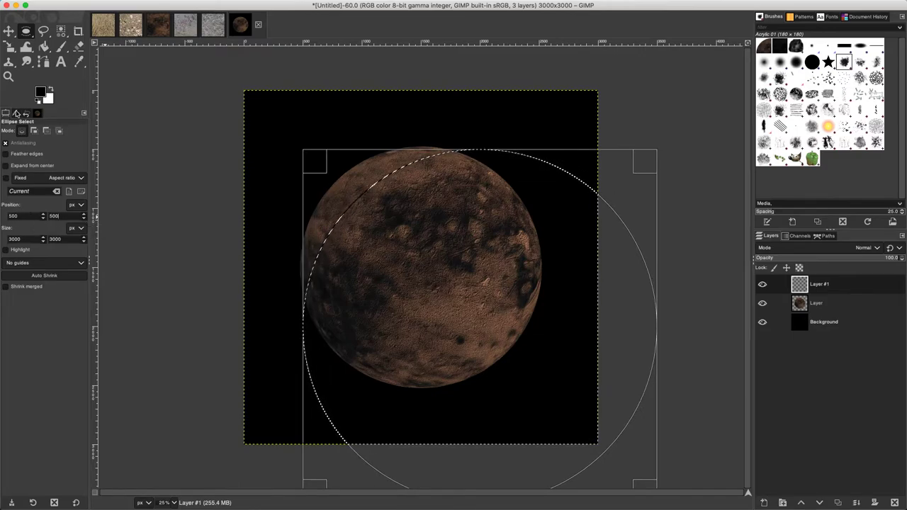
# Set the circular selection's position to 700, 700 px and fill it with black on the new layer.
pyautogui.doubleClick(14, 215)
pyautogui.write('700')
pyautogui.press('Tab')
pyautogui.write('700')
pyautogui.press('Return')
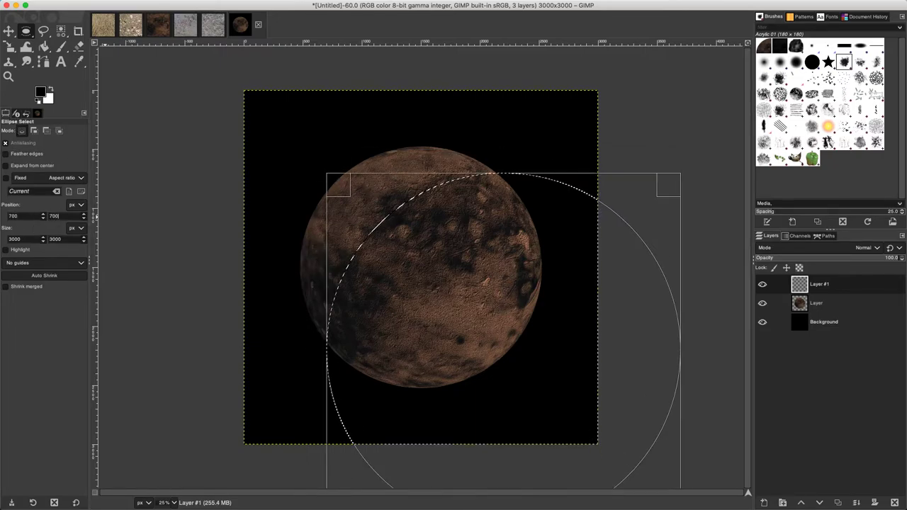
pyautogui.click(44, 47)
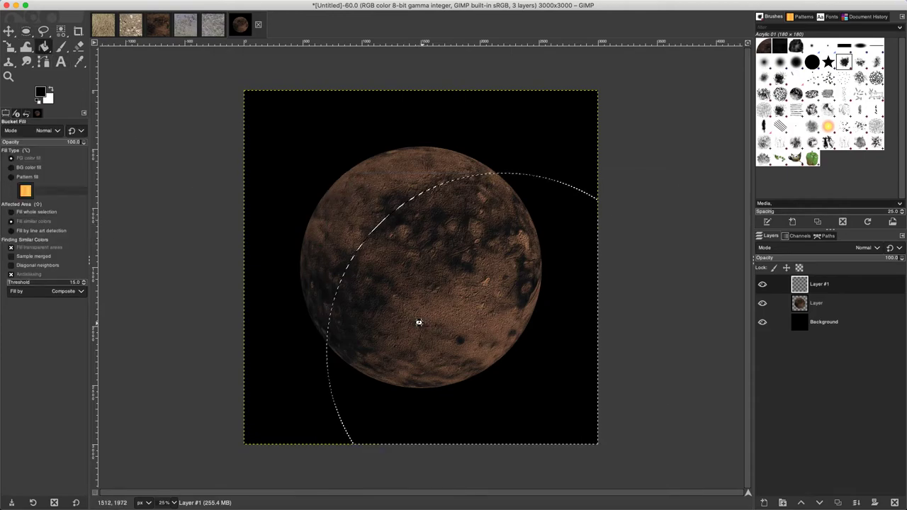
pyautogui.click(424, 322)
# Draw a circular selection over the planet's lit crescent and set its size to 2500 × 2500 px.
pyautogui.click(26, 31)
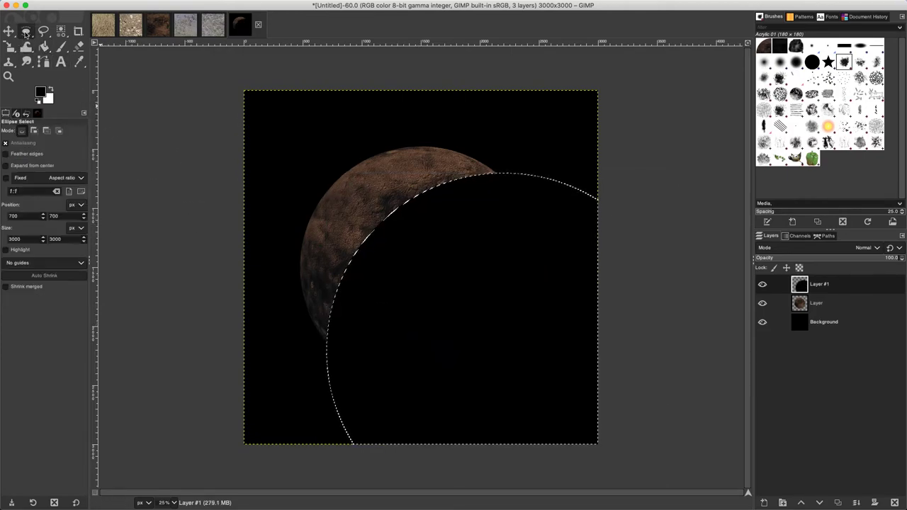
pyautogui.moveTo(269, 120); pyautogui.dragTo(488, 339)
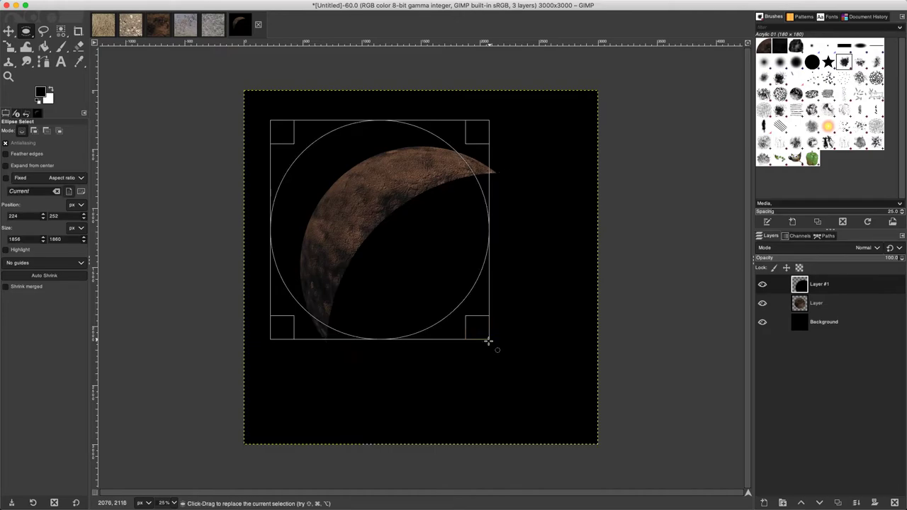
pyautogui.doubleClick(26, 241)
pyautogui.write('2500')
pyautogui.press('Tab')
pyautogui.write('2500')
pyautogui.press('Return')
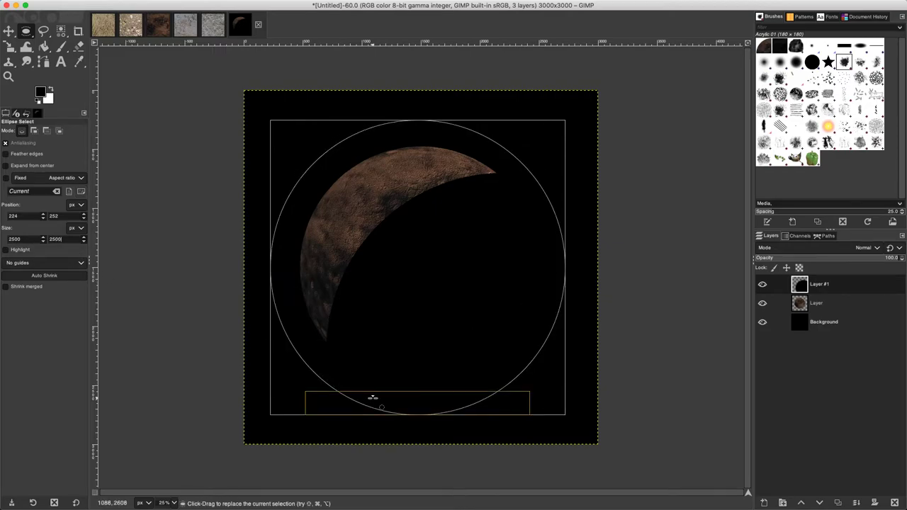
# Move the circular selection up over the crescent and set its position to -250, -250 px.
pyautogui.moveTo(484, 338); pyautogui.dragTo(431, 284)
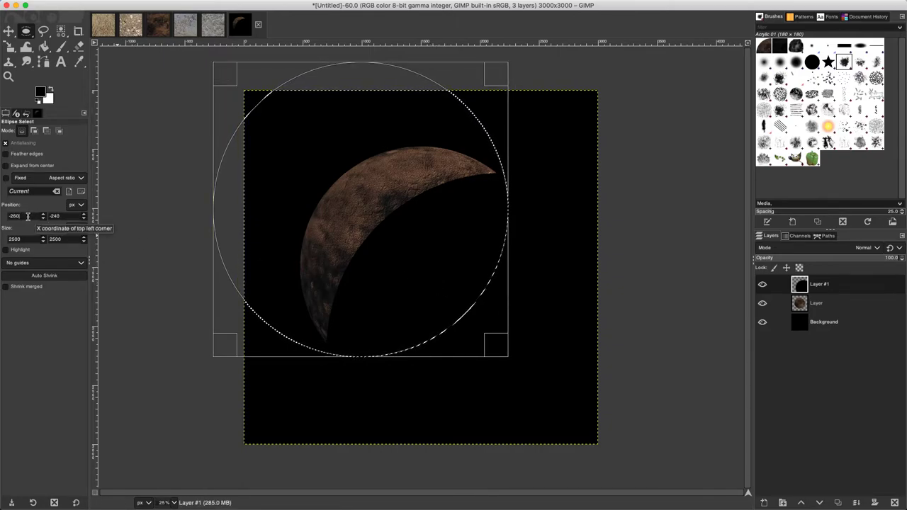
pyautogui.click(27, 216)
pyautogui.press('BackSpace')
pyautogui.press('BackSpace')
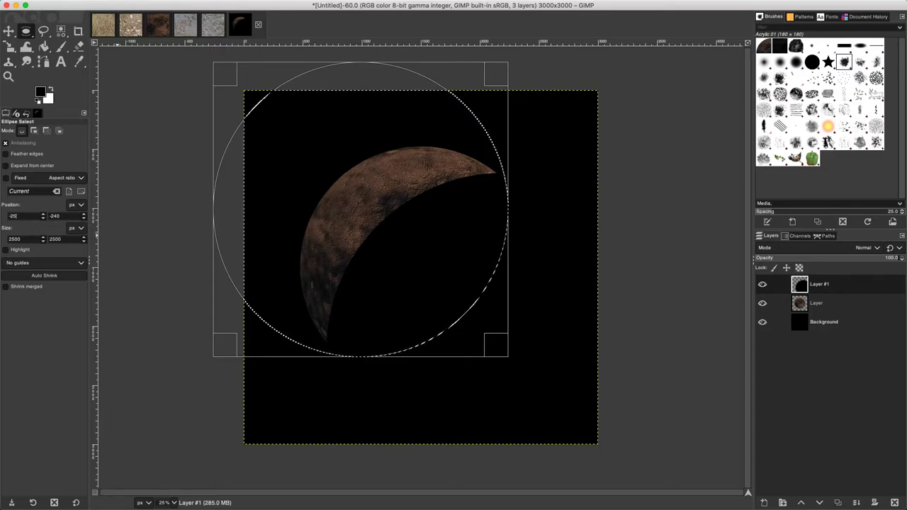
pyautogui.write('50')
pyautogui.press('Return')
pyautogui.press('Tab')
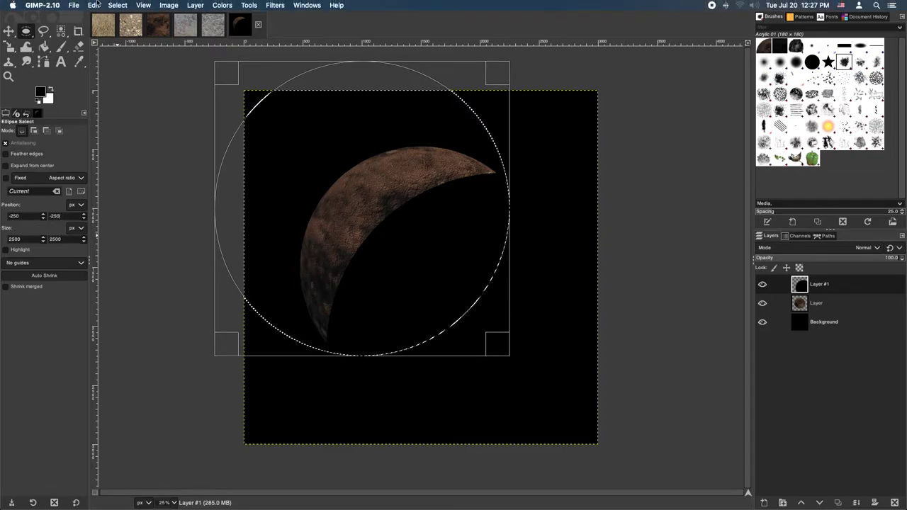
# Clear the black inside the circular selection on the shadow layer, and deselect everything.
pyautogui.click(71, 6)
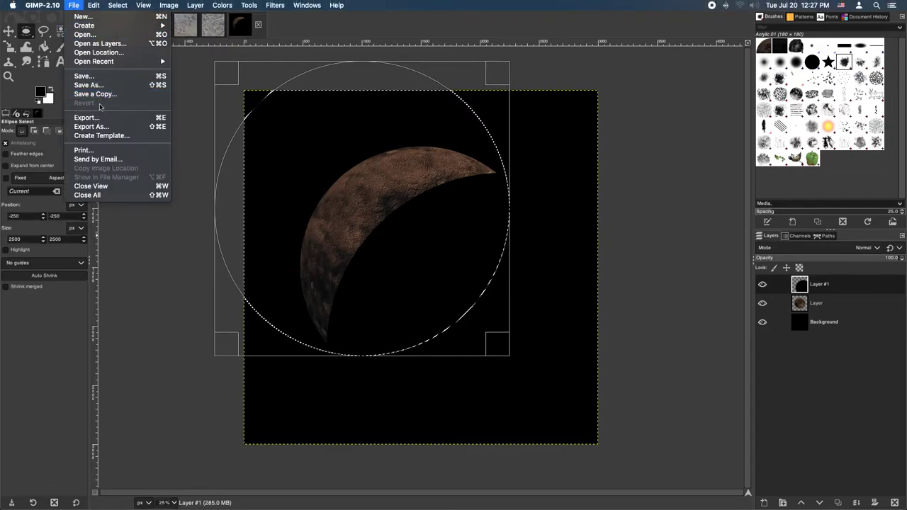
pyautogui.click(113, 131)
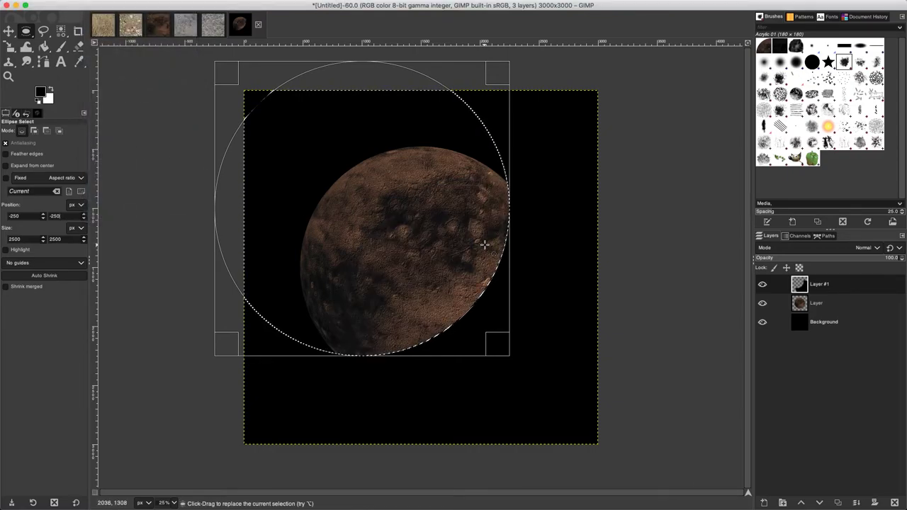
pyautogui.moveTo(122, 7)
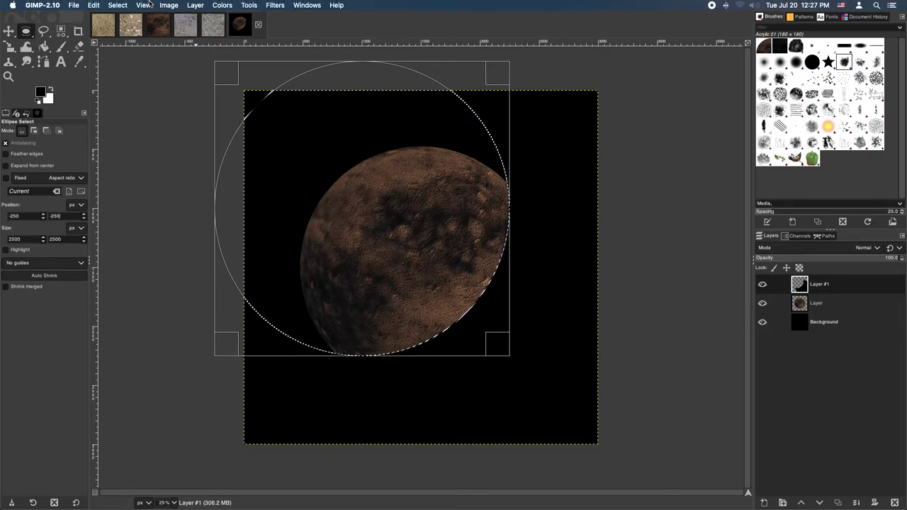
pyautogui.click(119, 6)
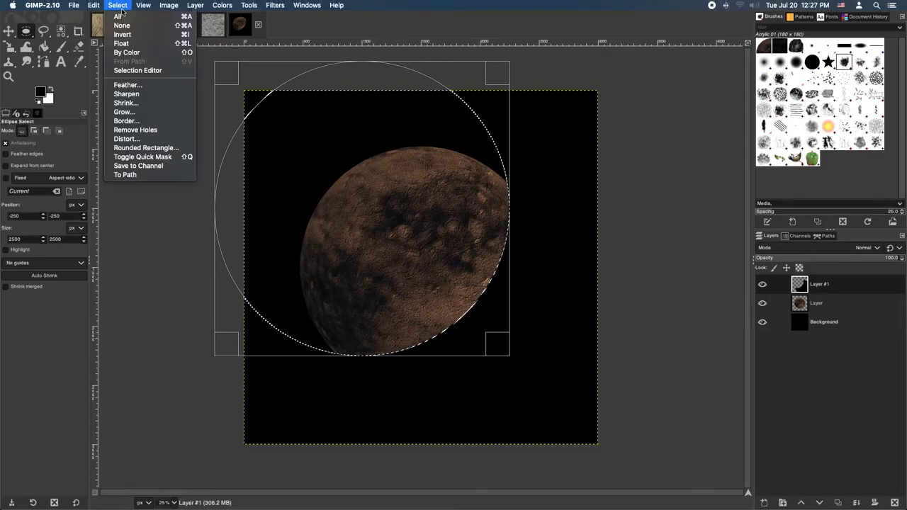
pyautogui.click(124, 25)
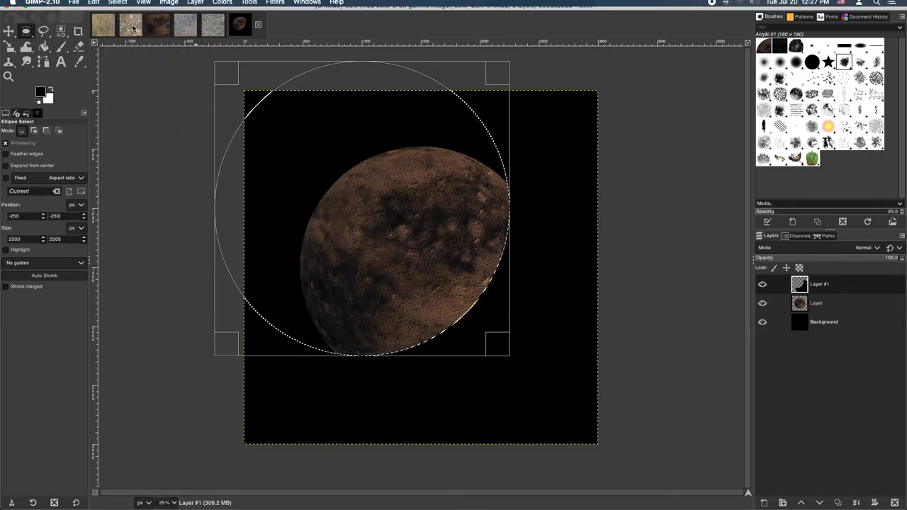
# Apply a Gaussian Blur with Size X and Size Y of 100 to the black shadow layer.
pyautogui.click(274, 5)
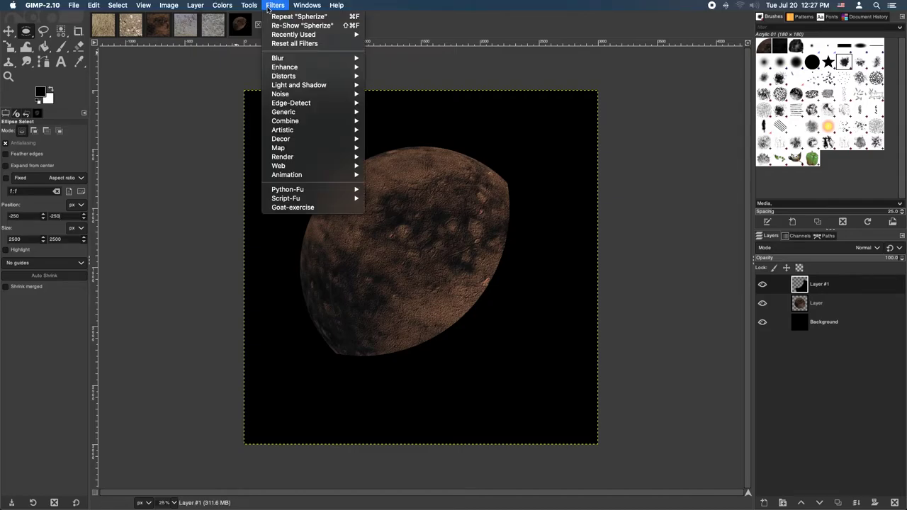
pyautogui.moveTo(305, 61)
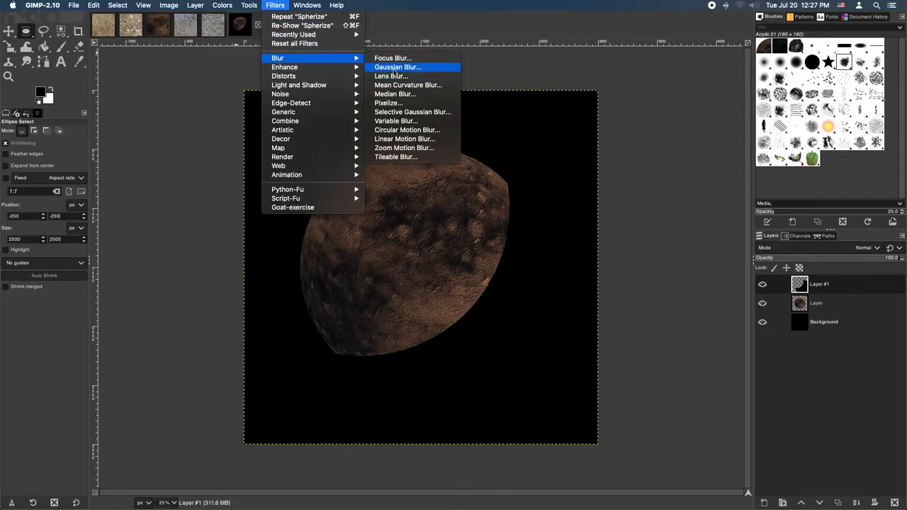
pyautogui.click(394, 69)
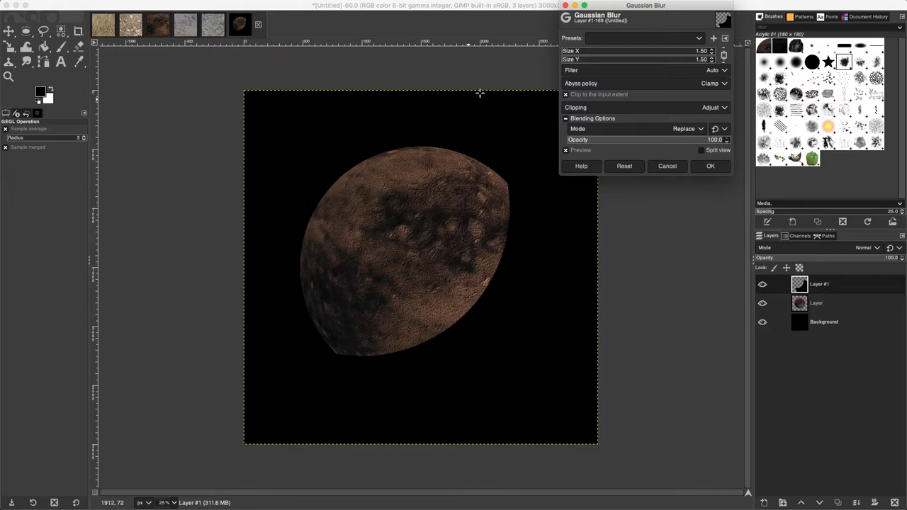
pyautogui.click(568, 51)
pyautogui.moveTo(574, 51); pyautogui.dragTo(694, 51)
pyautogui.doubleClick(696, 51)
pyautogui.write('100')
pyautogui.press('Tab')
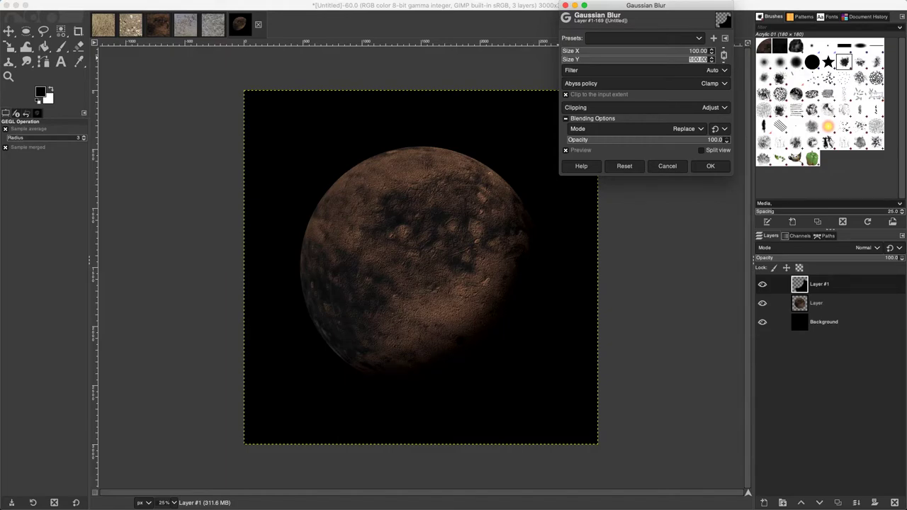
pyautogui.click(709, 166)
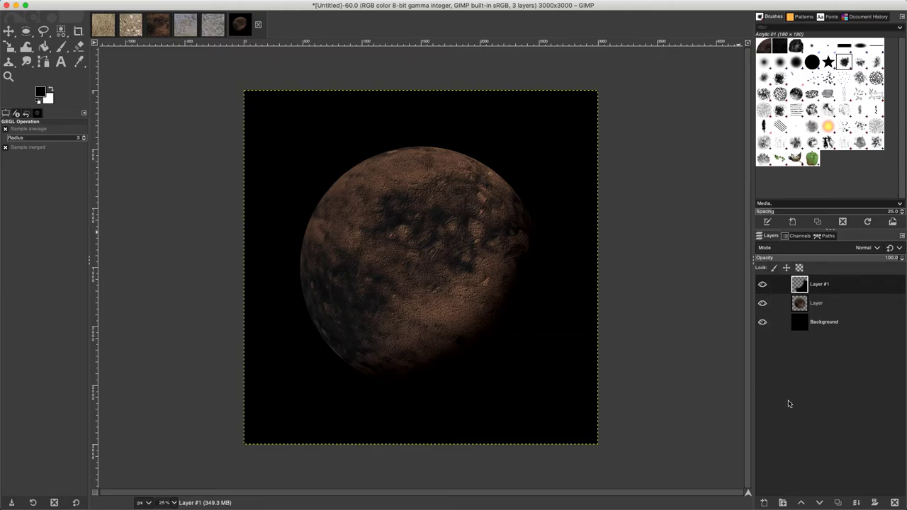
# Add a transparent 3000 × 3000 px layer directly above the sphere layer.
pyautogui.click(813, 304)
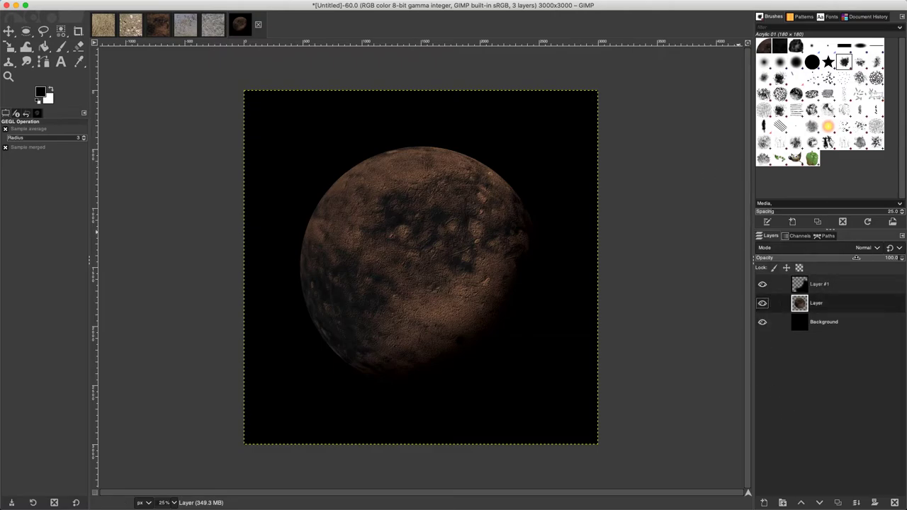
pyautogui.click(764, 503)
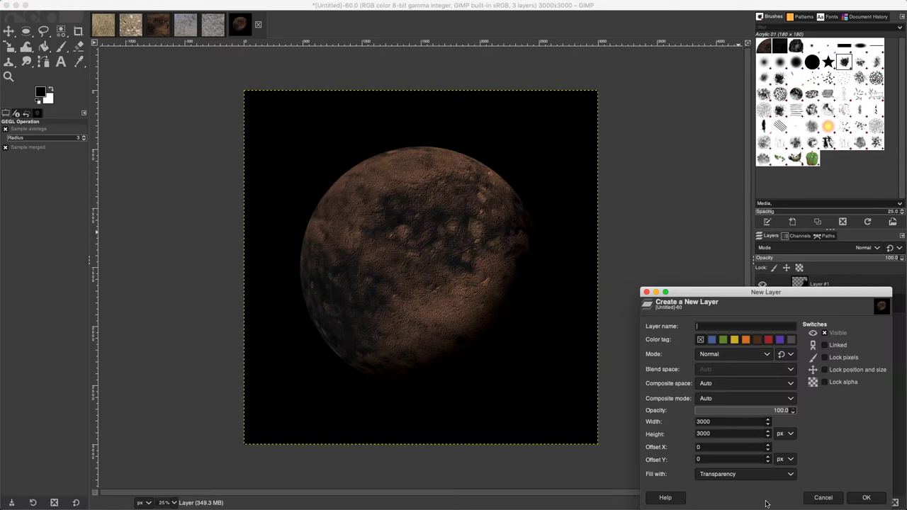
pyautogui.click(864, 497)
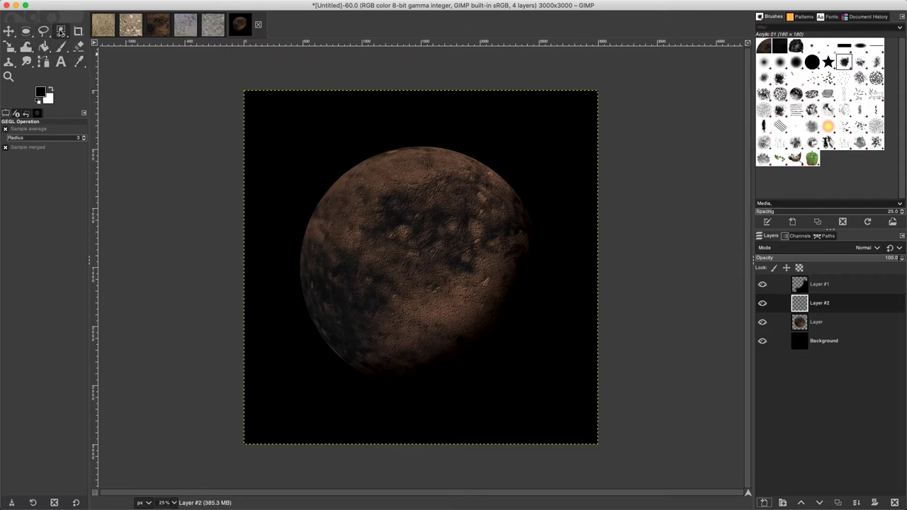
# Select the empty area around the sphere by color, make the new transparent layer active and invert the selection to the sphere's outline.
pyautogui.click(61, 31)
pyautogui.click(825, 323)
pyautogui.click(562, 144)
pyautogui.press('pageup')
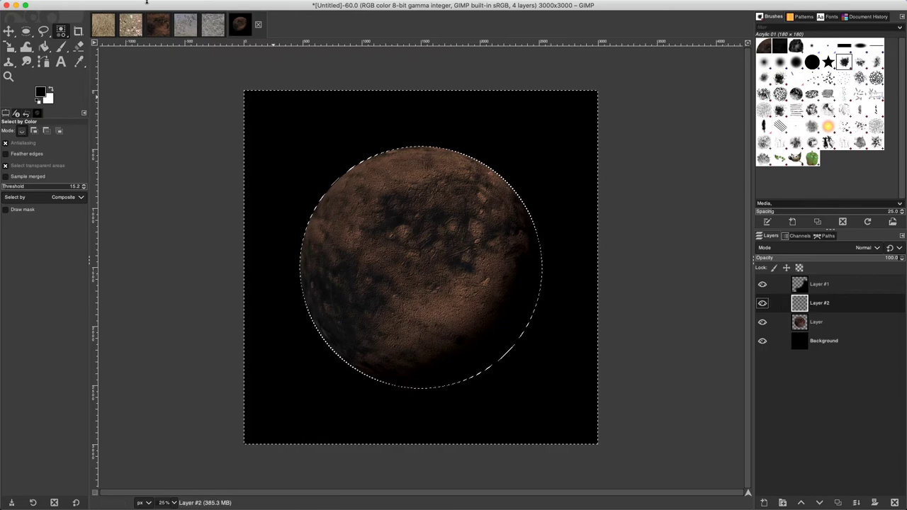
pyautogui.click(143, 5)
pyautogui.moveTo(117, 6)
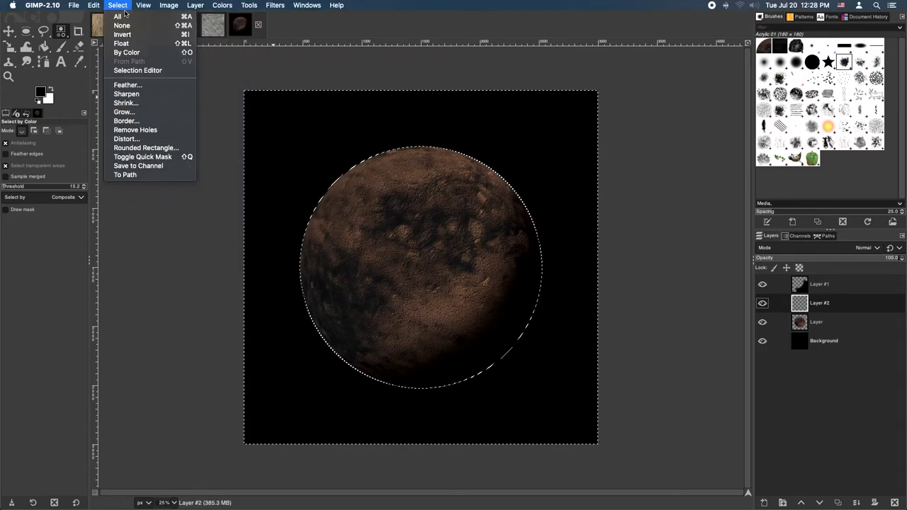
pyautogui.click(122, 34)
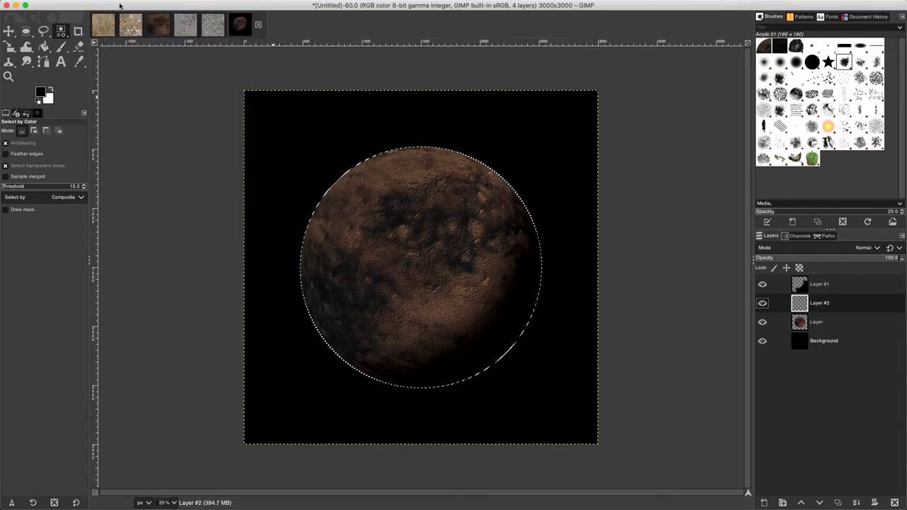
# Turn the sphere's outline selection into a 30 px border with the Smooth border style.
pyautogui.click(117, 5)
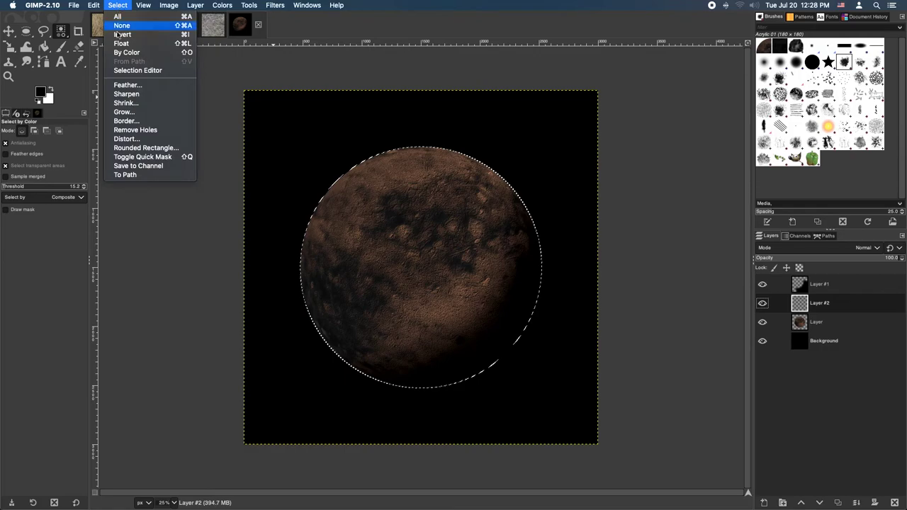
pyautogui.click(125, 121)
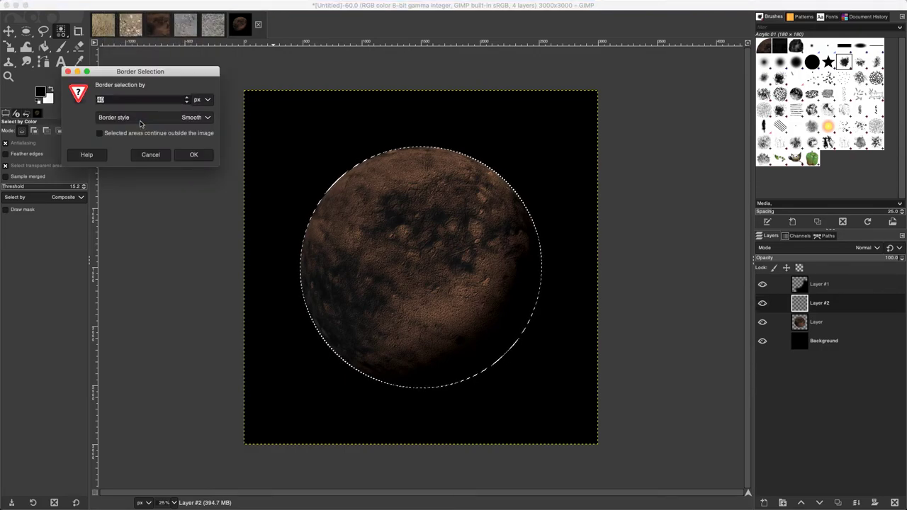
pyautogui.write('30')
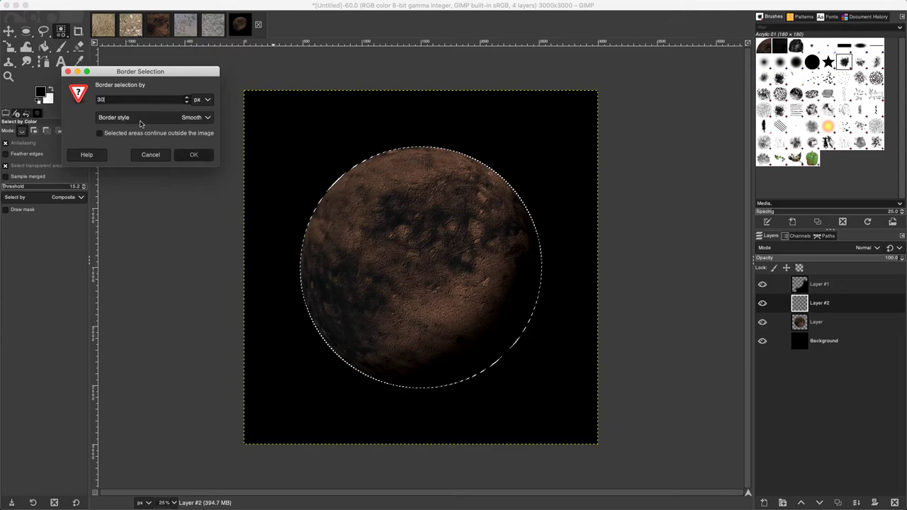
pyautogui.press('Return')
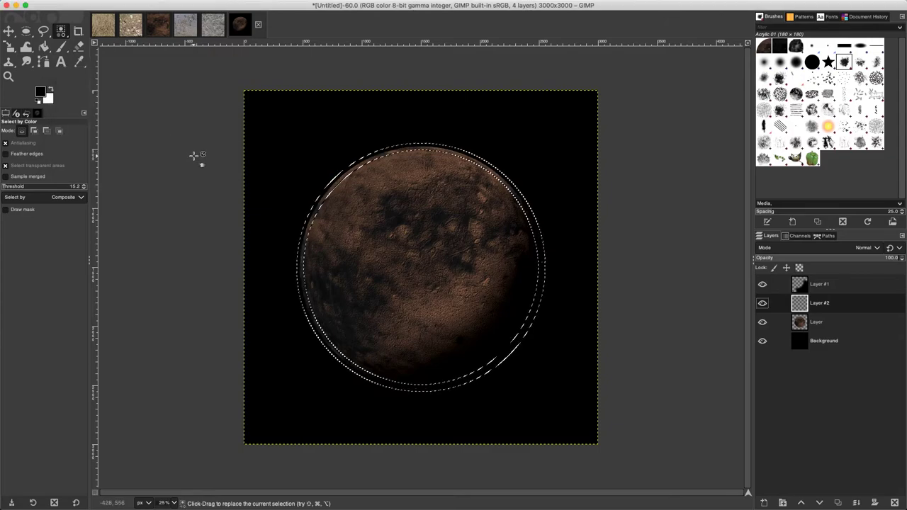
# Set the foreground color to a golden brown, about 7f5c23, fill the ring selection on the new layer and deselect everything.
pyautogui.click(44, 46)
pyautogui.click(40, 91)
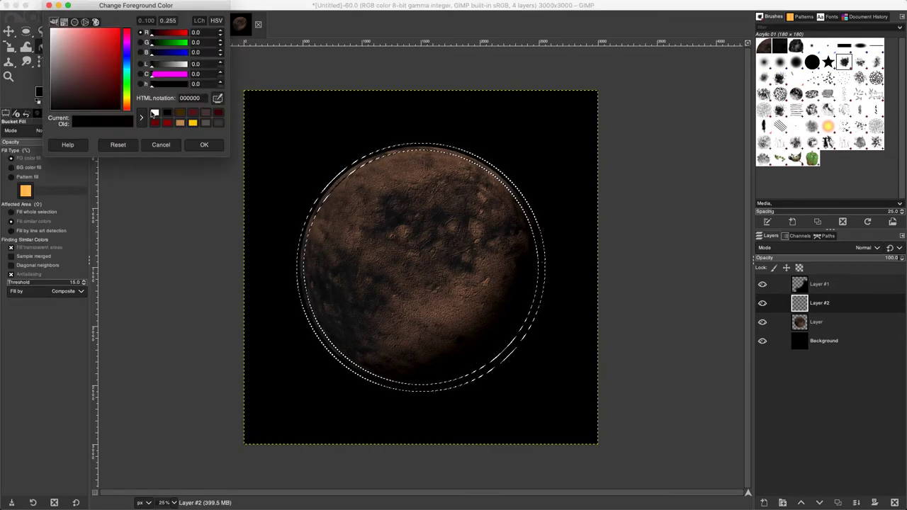
pyautogui.moveTo(128, 76); pyautogui.dragTo(101, 71)
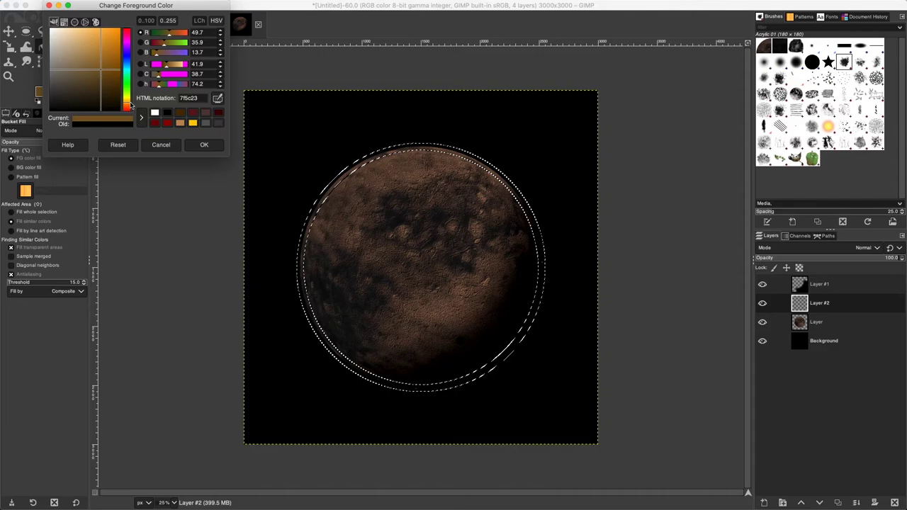
pyautogui.click(203, 145)
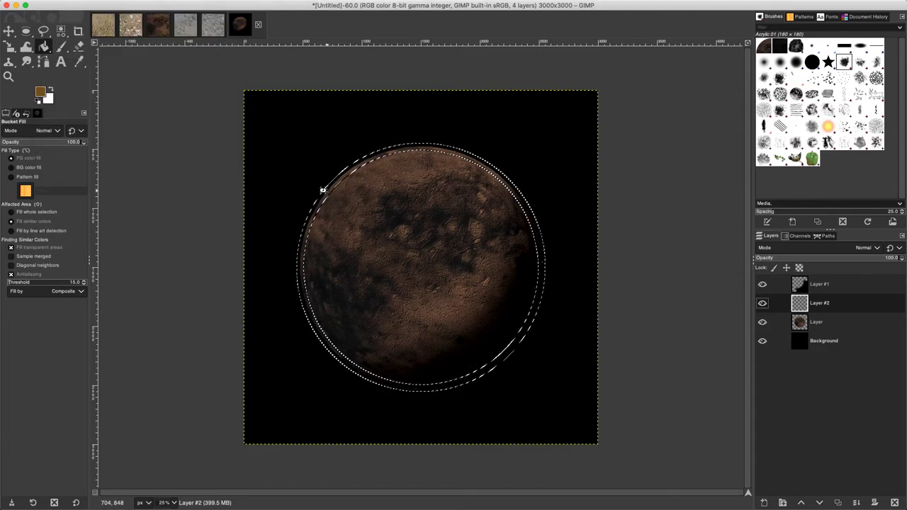
pyautogui.click(328, 190)
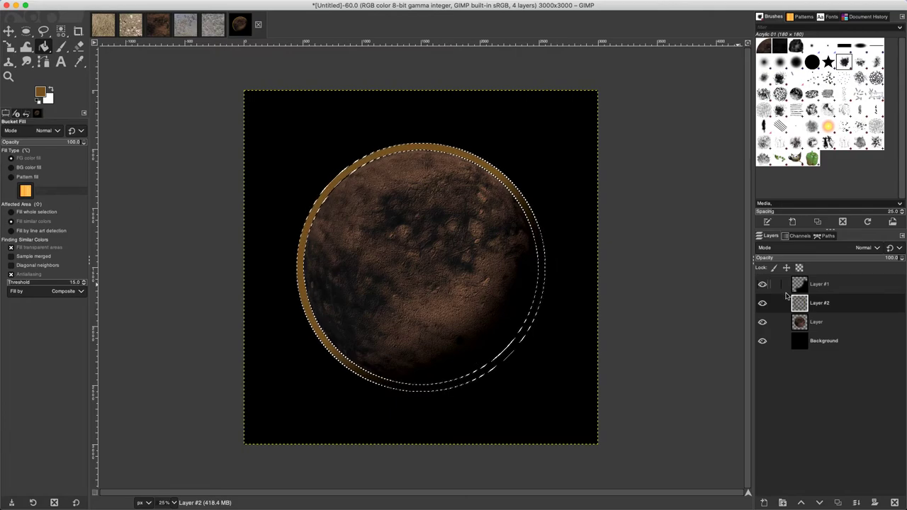
pyautogui.hotkey('shift', 'alt')
pyautogui.press('shift+super+a')
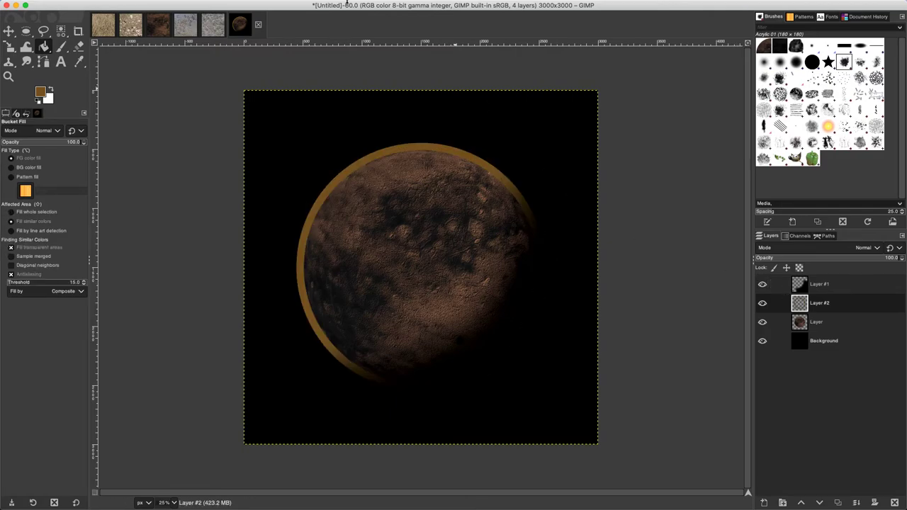
# Soften the golden-brown ring layer into a glow with a Gaussian Blur of slightly more than 50 px in both directions.
pyautogui.click(248, 7)
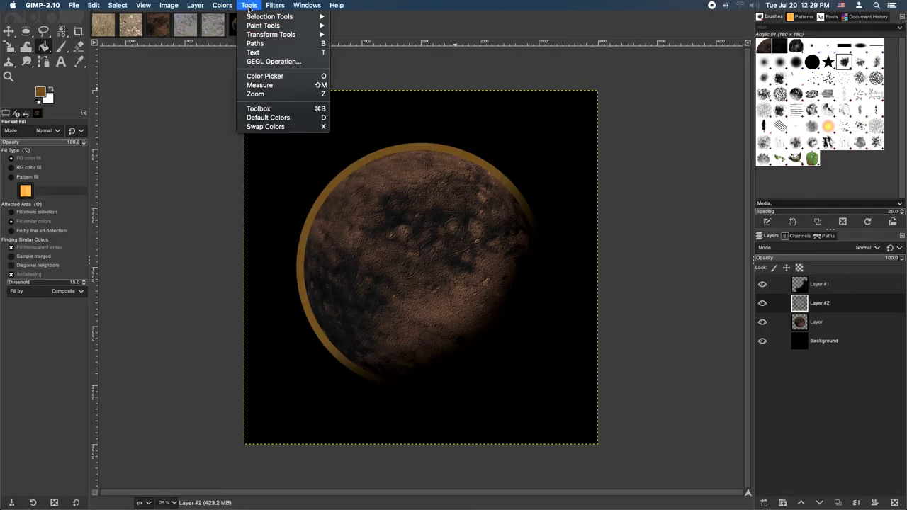
pyautogui.moveTo(275, 6)
pyautogui.moveTo(323, 61)
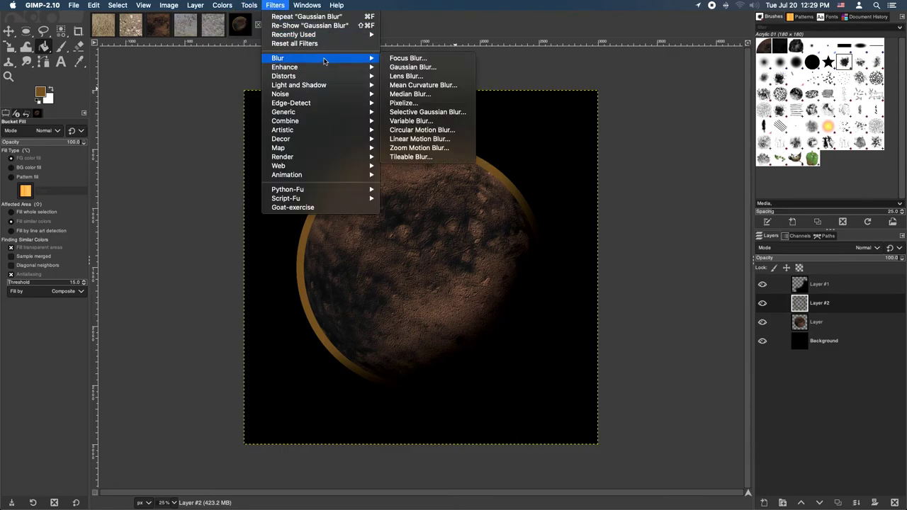
pyautogui.click(422, 68)
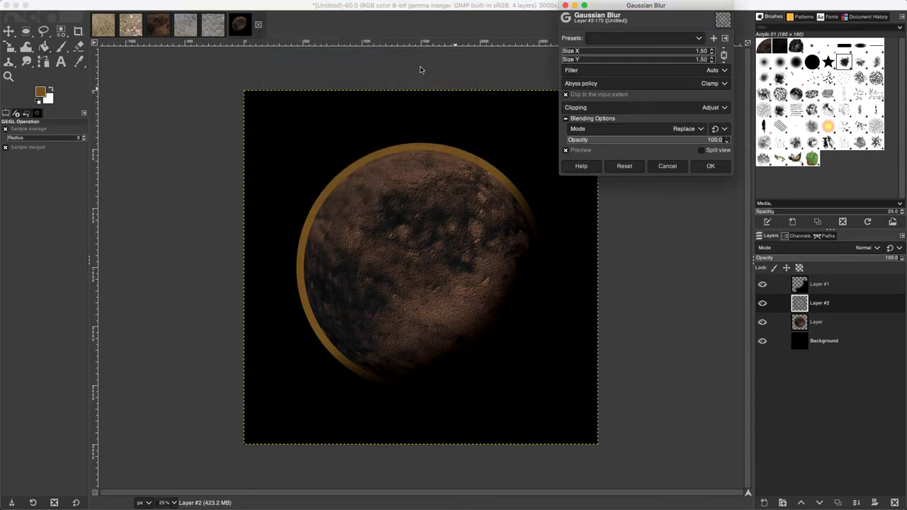
pyautogui.click(609, 51)
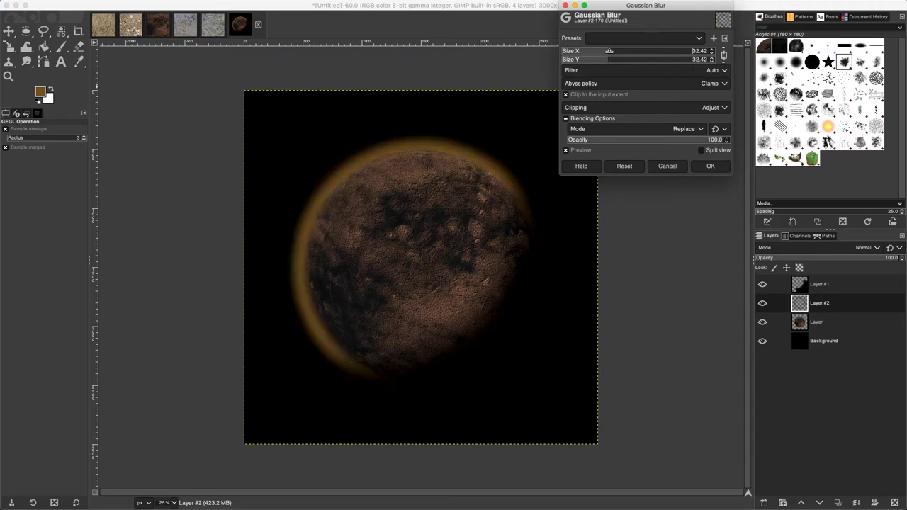
pyautogui.moveTo(623, 50); pyautogui.dragTo(638, 49)
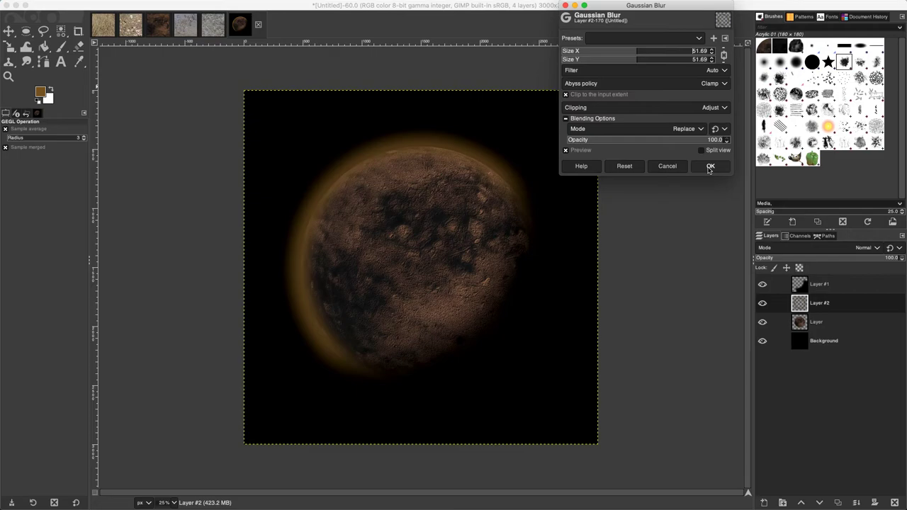
pyautogui.click(648, 50)
pyautogui.moveTo(648, 50); pyautogui.dragTo(644, 51)
pyautogui.click(711, 166)
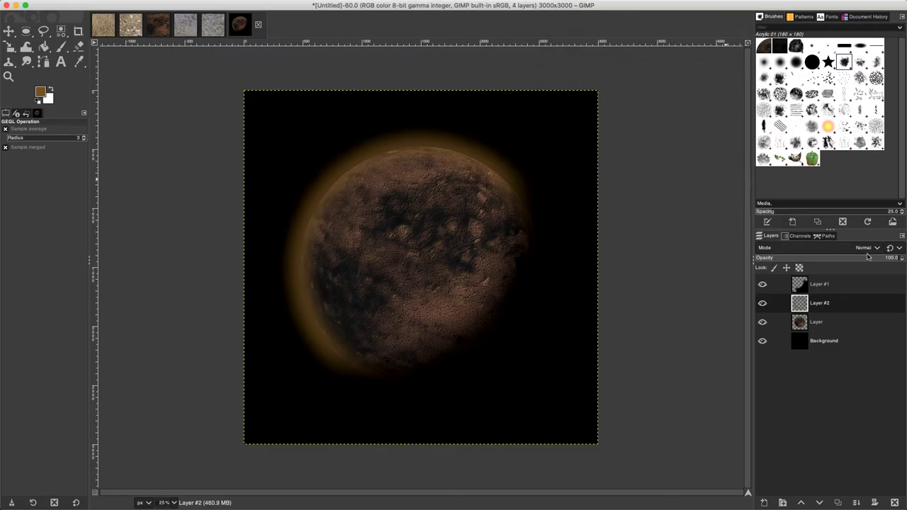
# Lower the glow layer's opacity to about 33 and shift the layer slightly down and to the right with the Move tool.
pyautogui.moveTo(872, 256); pyautogui.dragTo(803, 257)
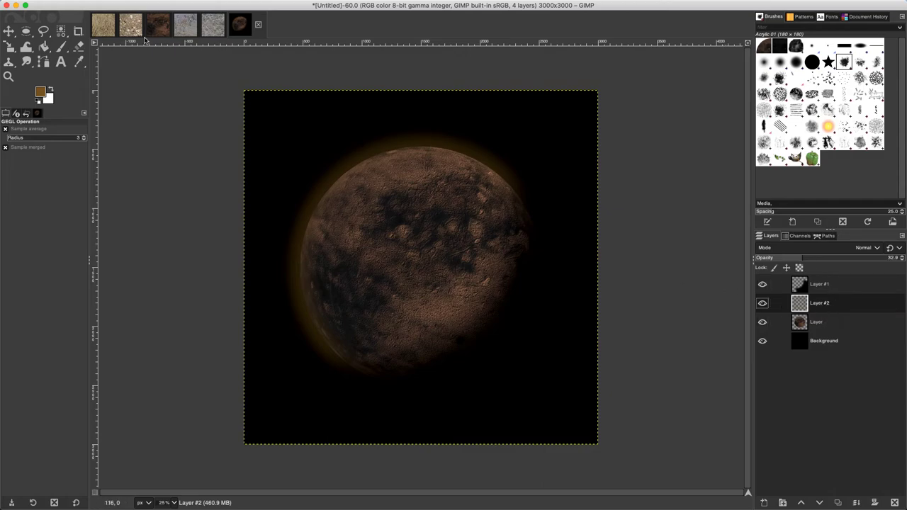
pyautogui.click(9, 32)
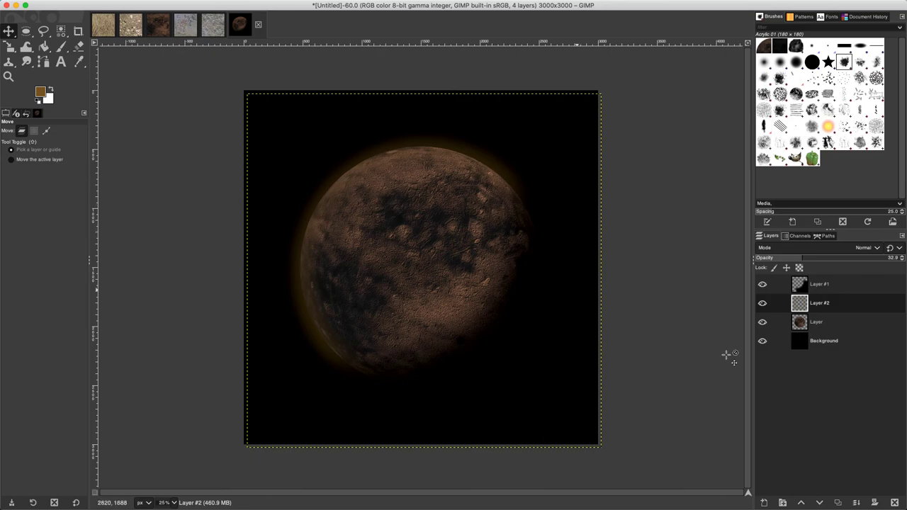
# Merge all visible layers of the planet image into one layer.
pyautogui.rightClick(863, 417)
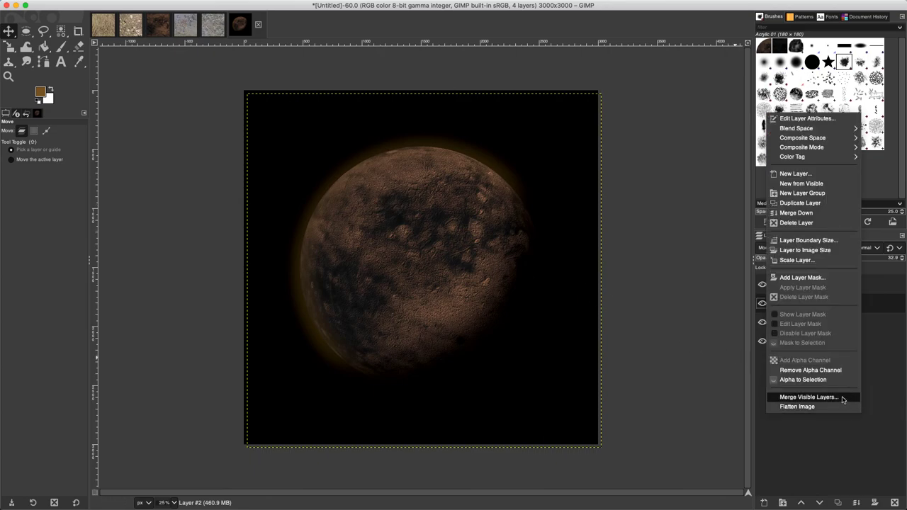
pyautogui.click(842, 399)
pyautogui.click(884, 442)
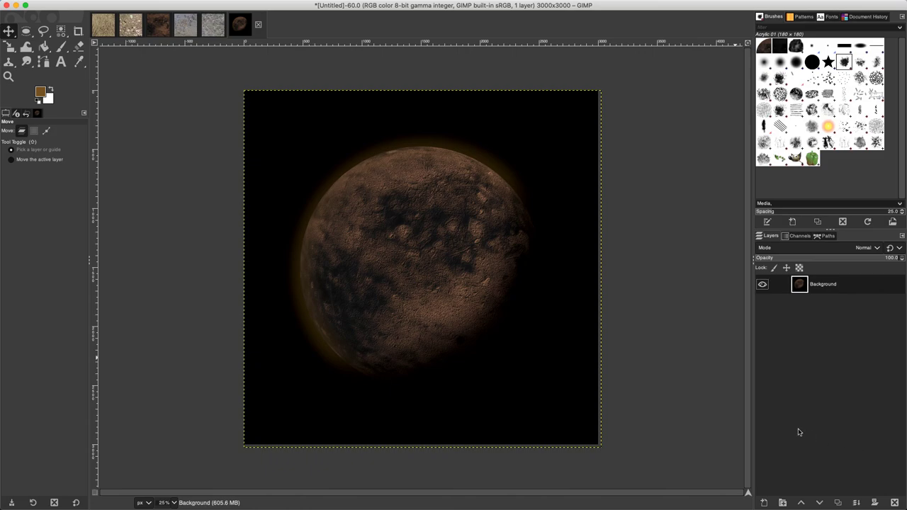
# Compare the finished planet with the spherized dirt photo t4.jpg, ending on the planet image.
pyautogui.click(166, 34)
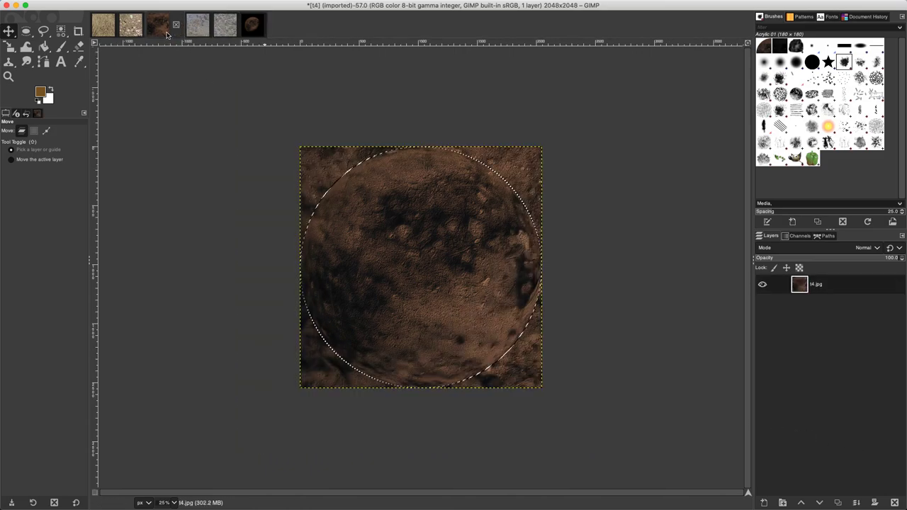
pyautogui.click(252, 28)
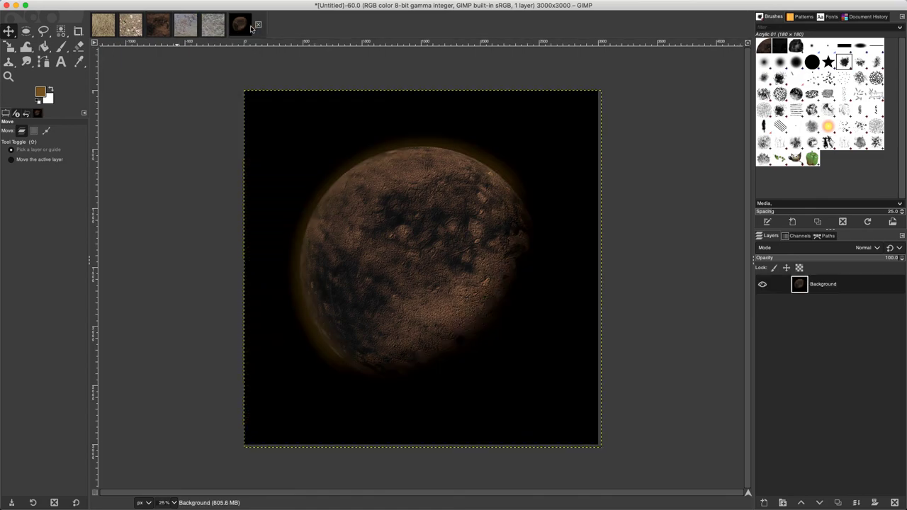
pyautogui.click(154, 29)
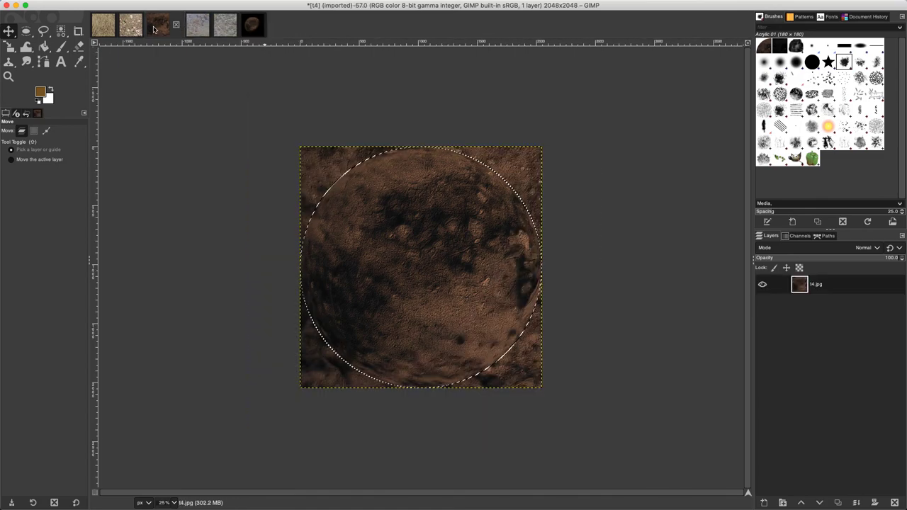
pyautogui.hotkey('ctrl', 'z')
pyautogui.click(250, 32)
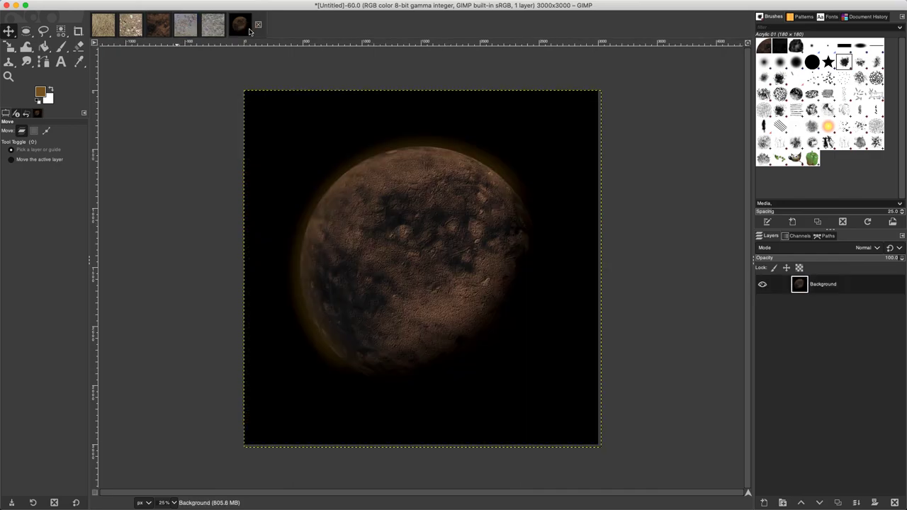